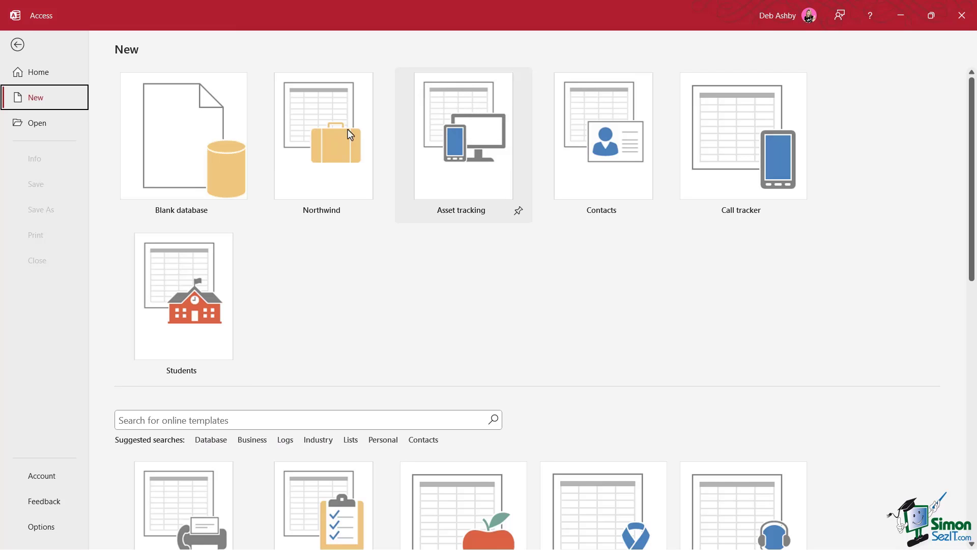
Create a new database from the Asset tracking template, saved as SSIT_Asset_Tracking.accdb.
scroll(338, 311, down, 3)
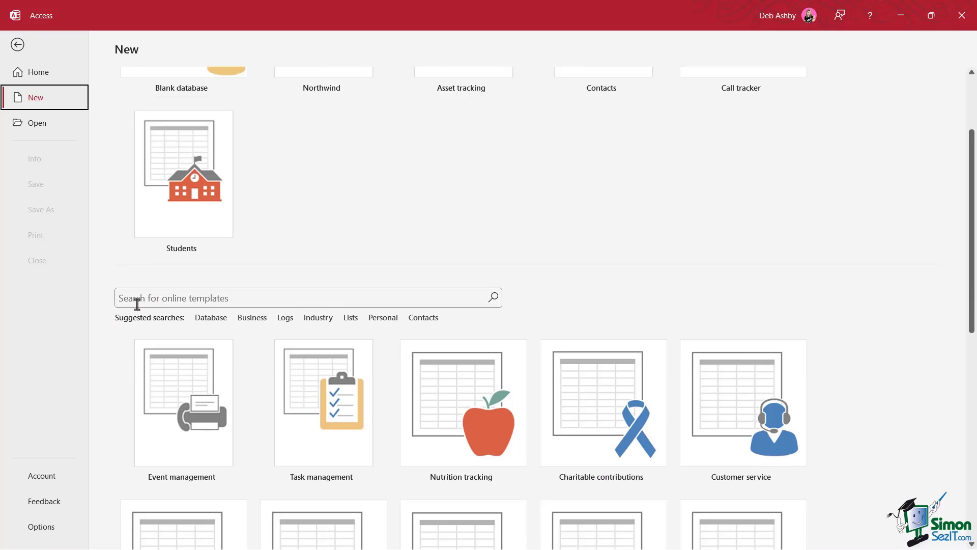
click(121, 300)
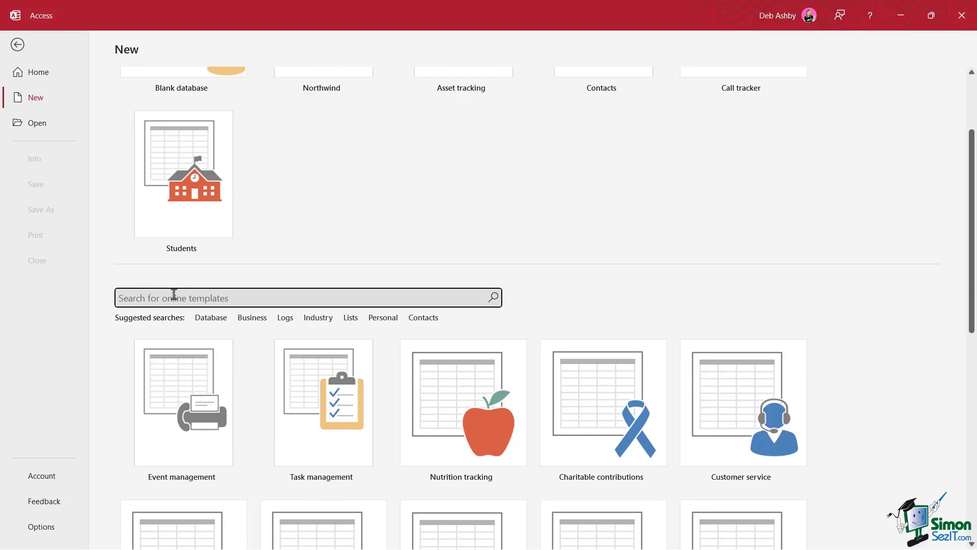
scroll(474, 270, up, 3)
click(455, 118)
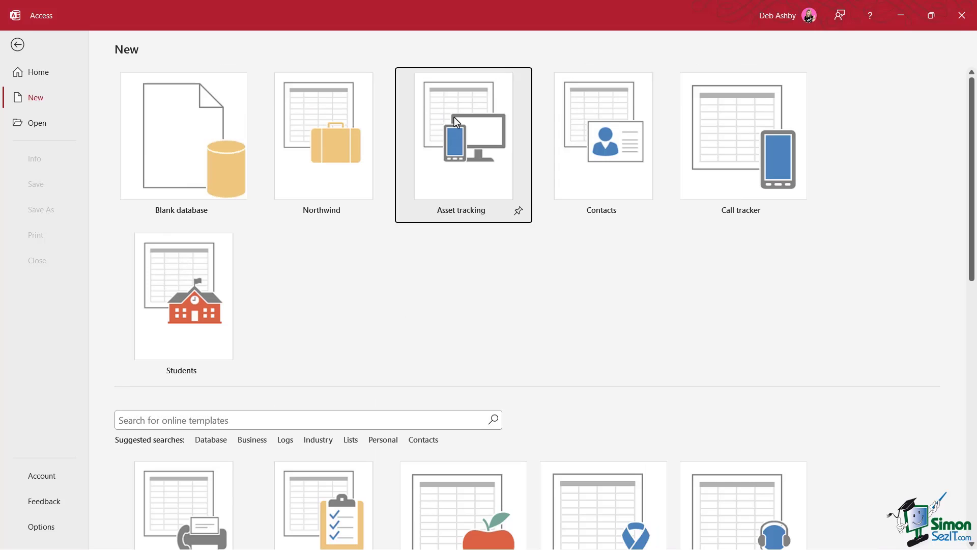
click(558, 323)
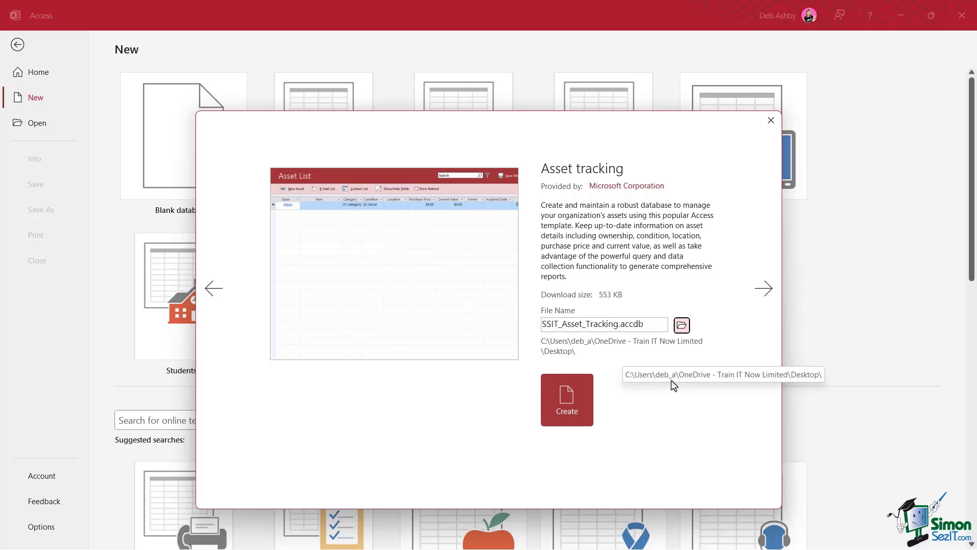
click(561, 410)
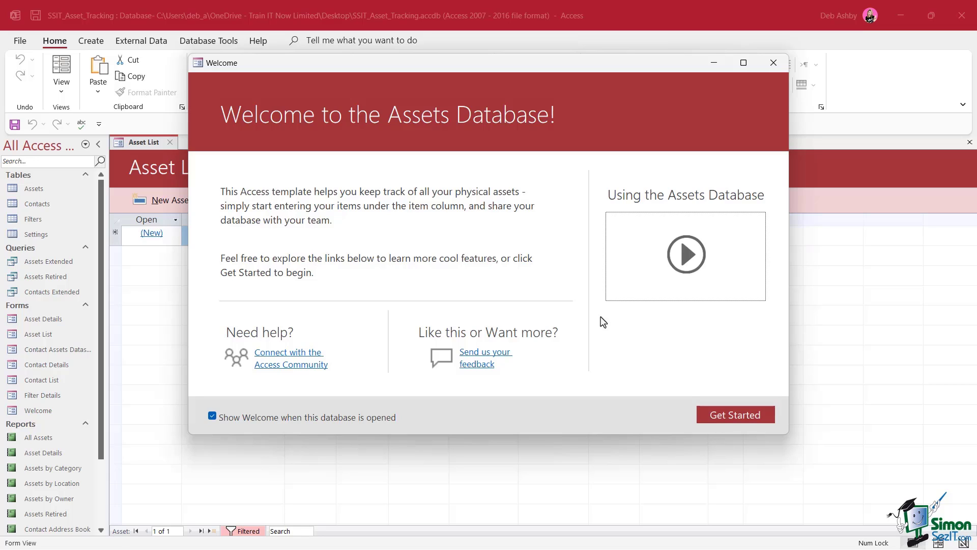
Close the Welcome dialog and the Asset List form.
click(774, 65)
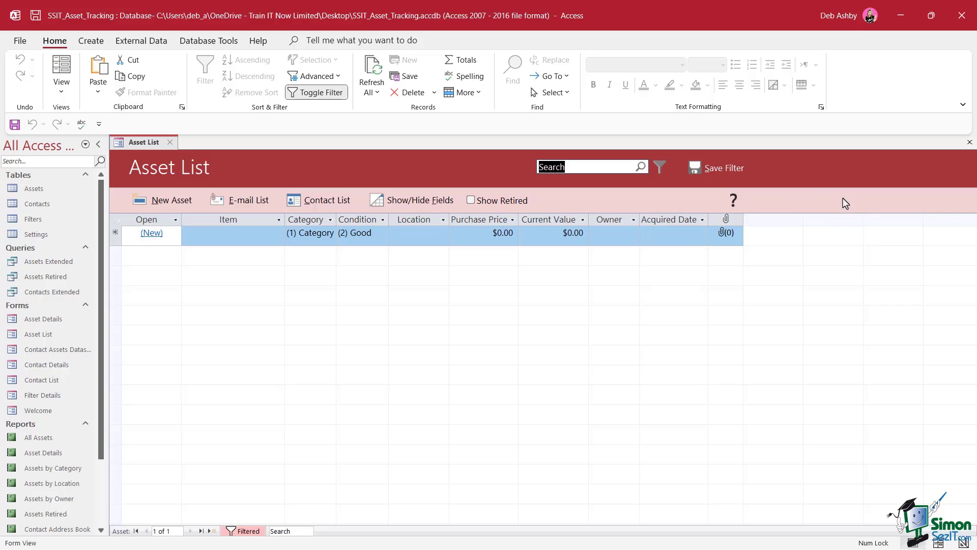
click(170, 142)
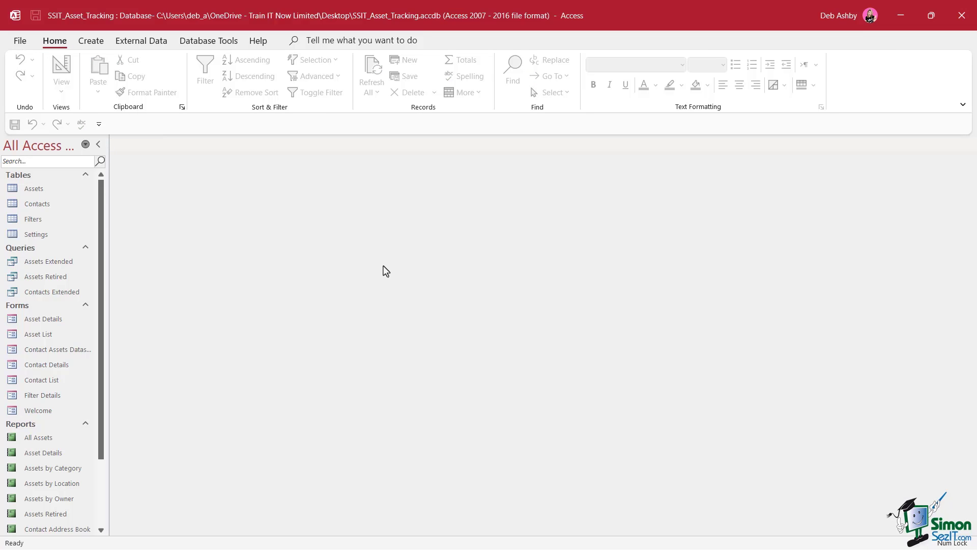
Split the database with the Database Splitter, saving the back-end as SSIT_Asset_Tracking_be.accdb.
click(215, 44)
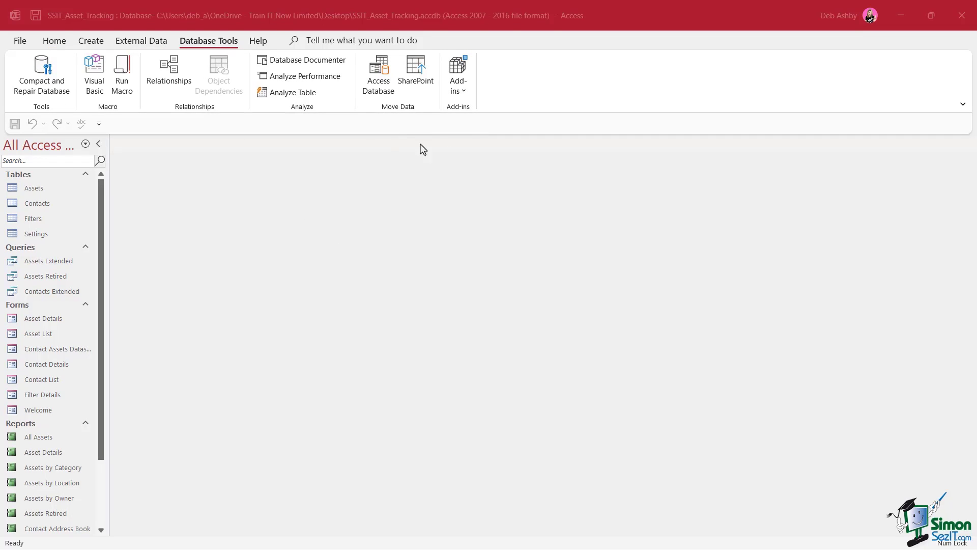
click(378, 84)
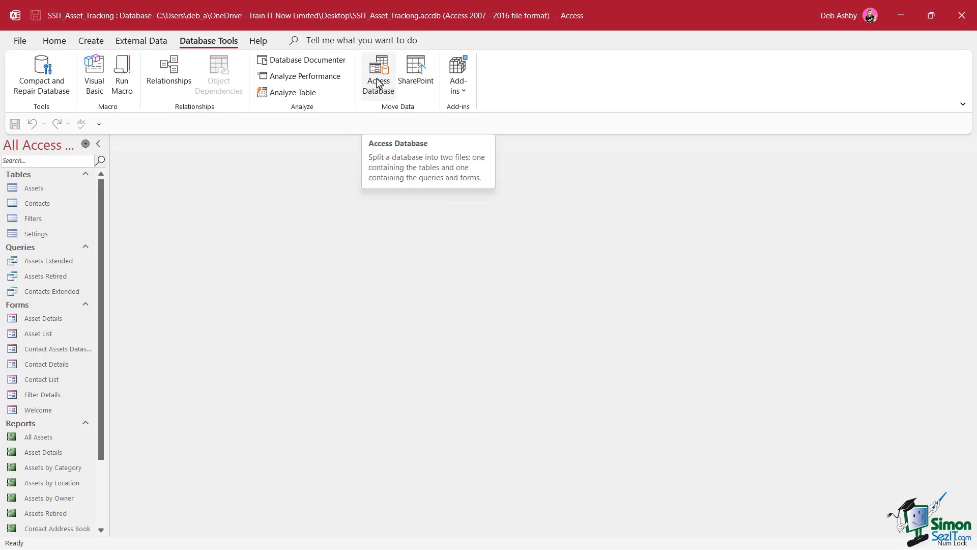
click(378, 84)
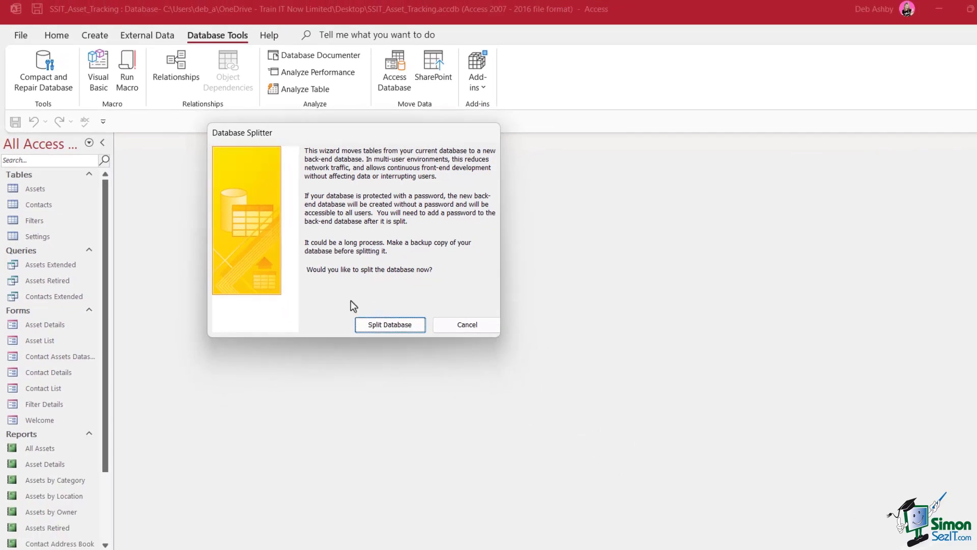
click(378, 319)
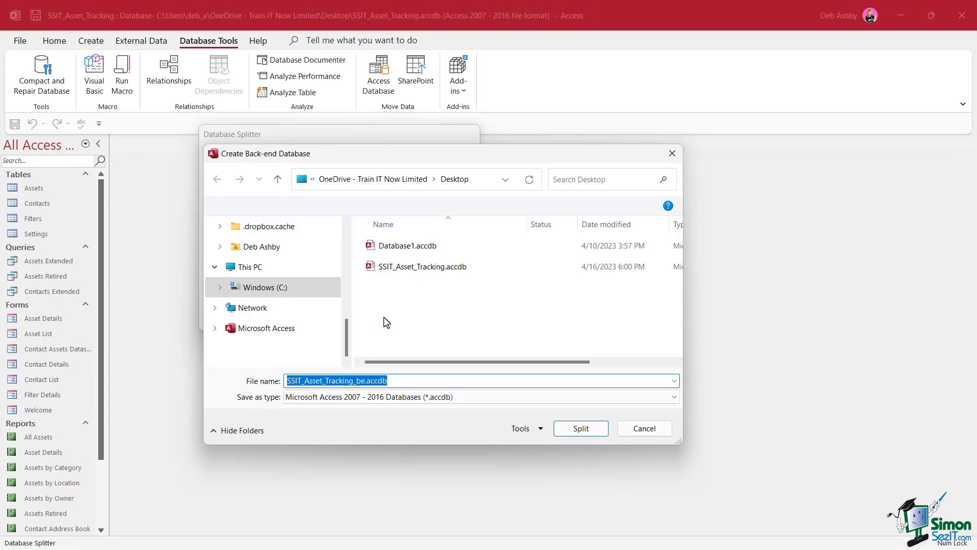
drag(408, 157, 372, 139)
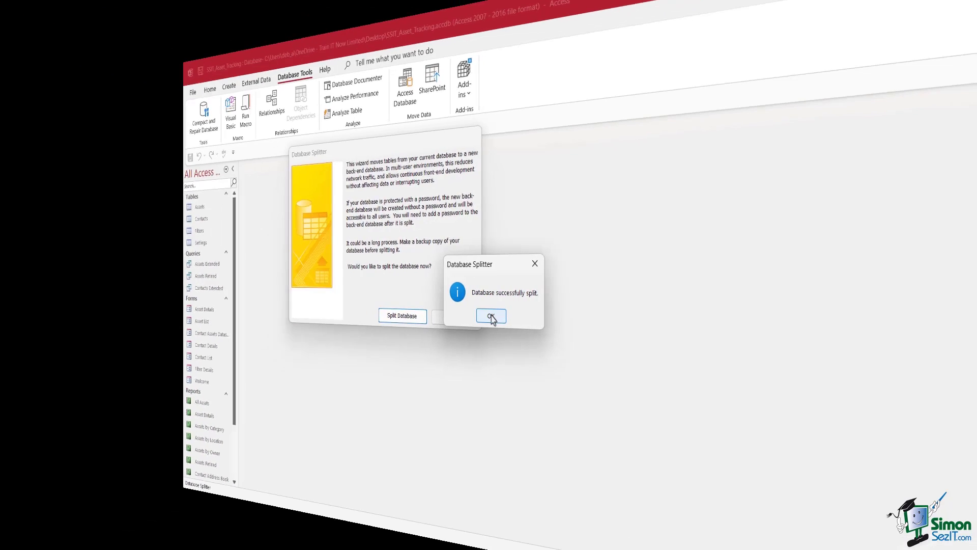
click(491, 317)
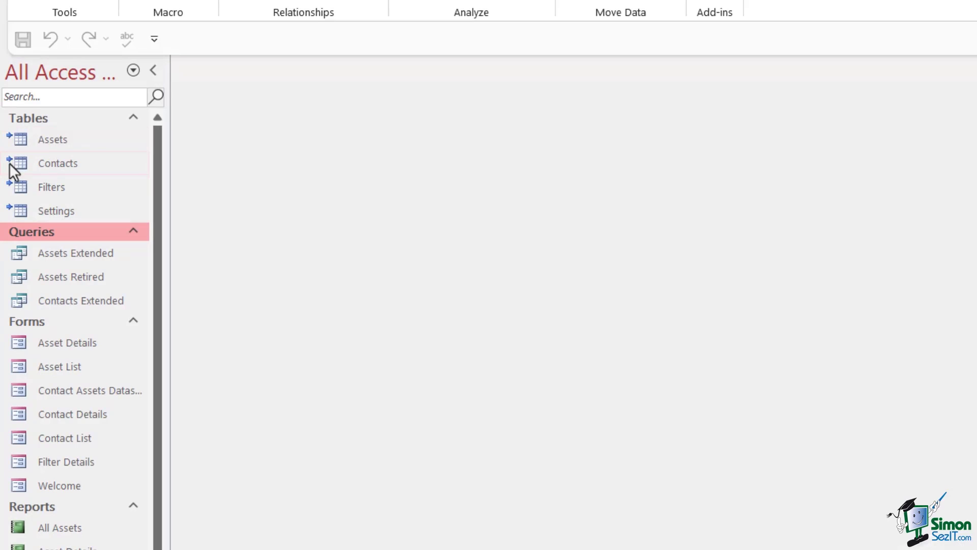
Examine the linked tables' back-end source paths and open the Settings table, then close it.
mouse_move(38, 138)
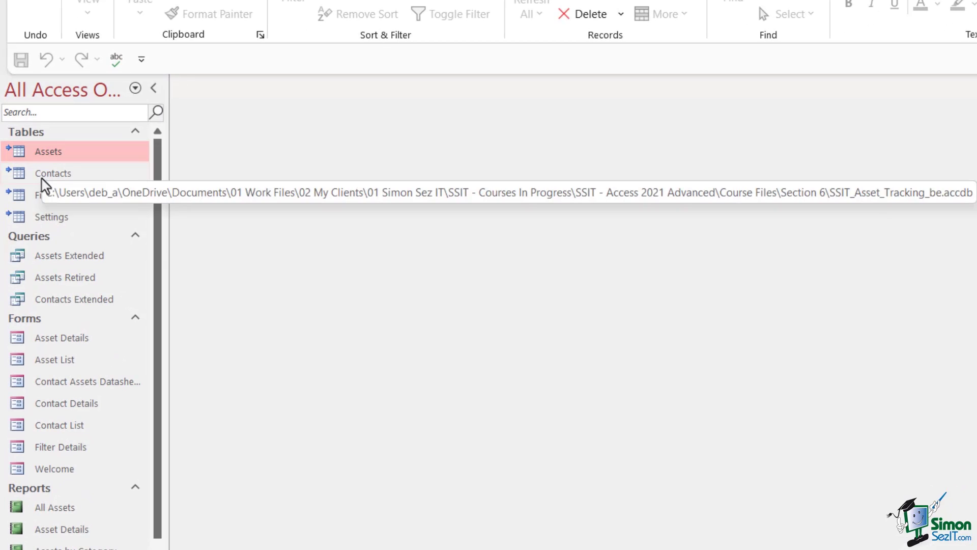
mouse_move(44, 159)
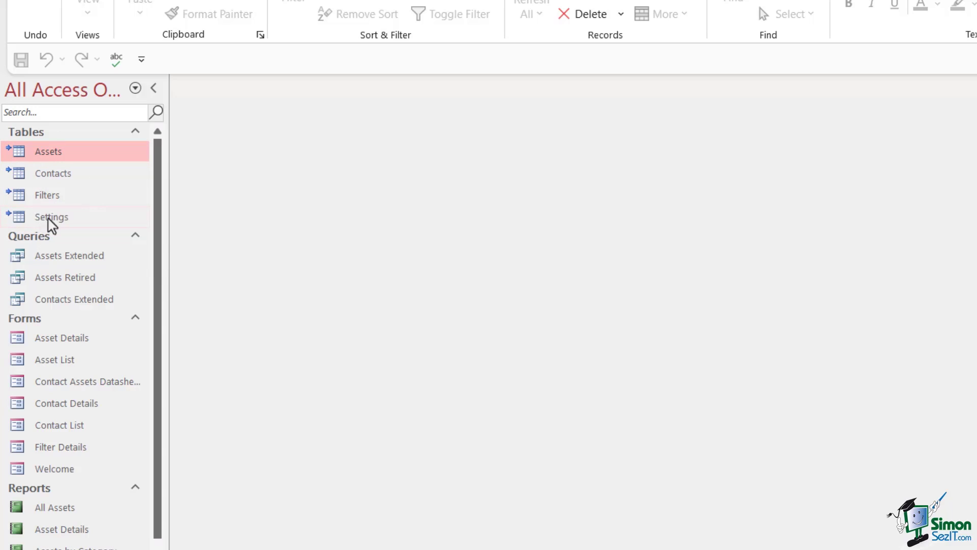
double_click(53, 219)
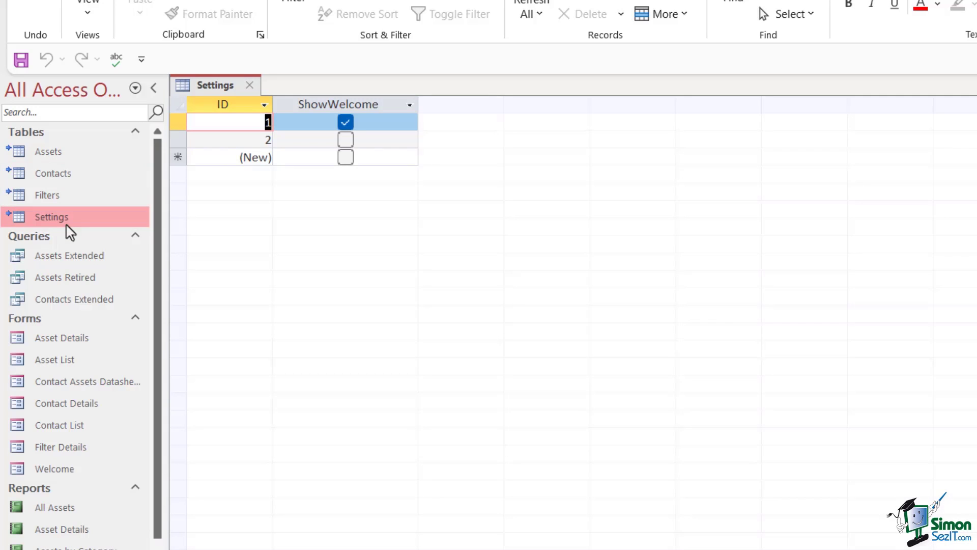
mouse_move(66, 225)
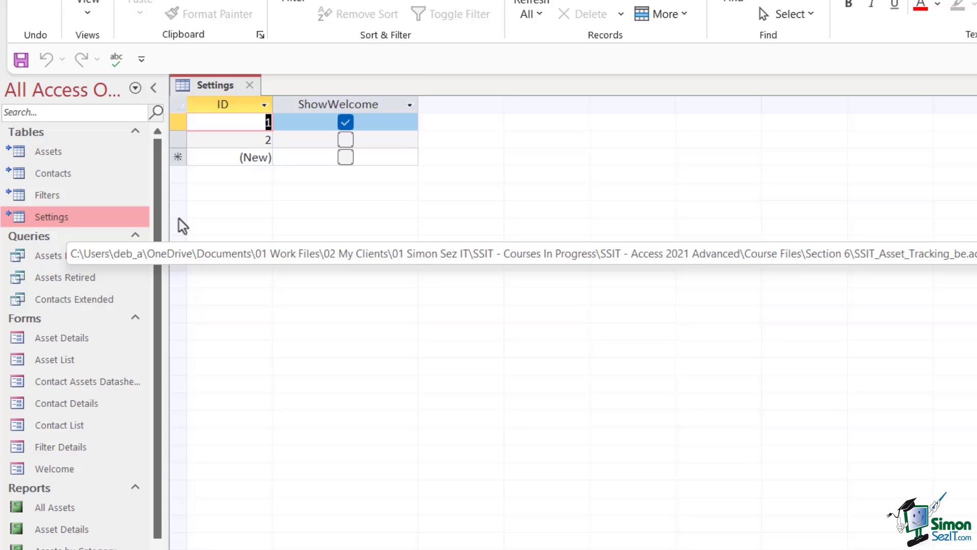
click(249, 85)
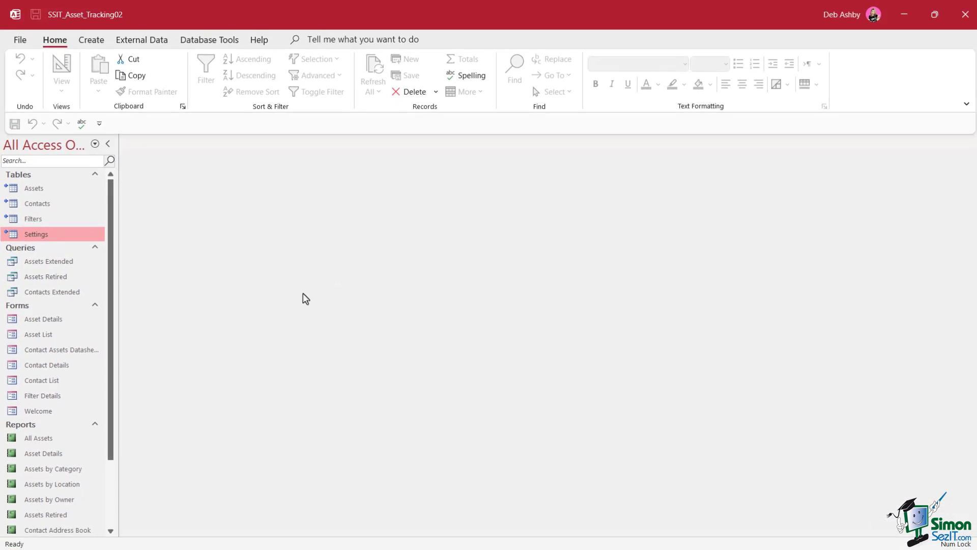
Convert the linked Settings table into a local table.
right_click(44, 235)
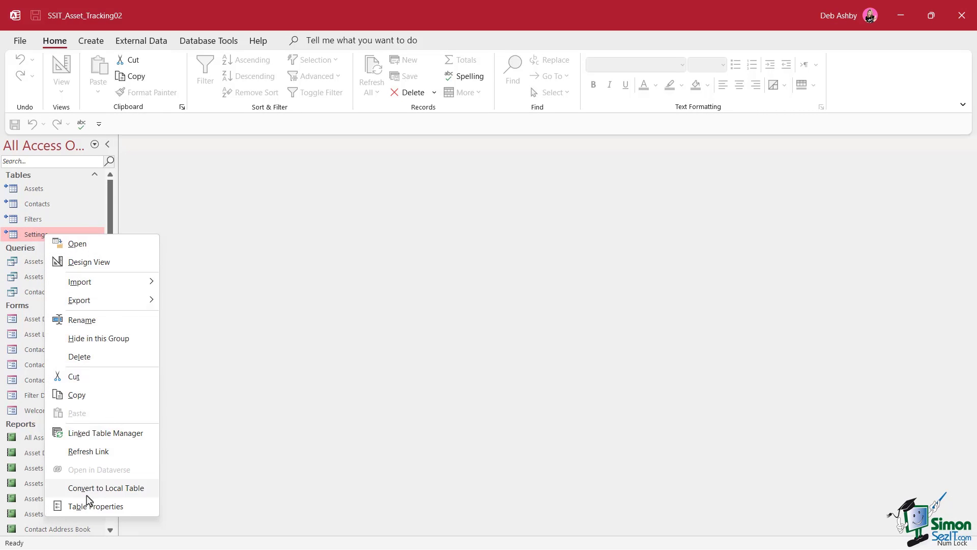
click(113, 488)
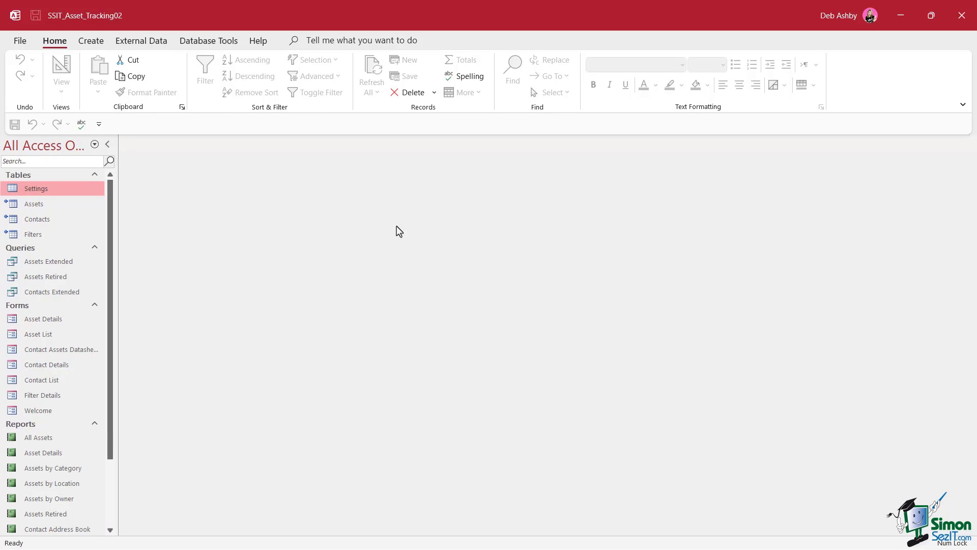
Save the database as a Make ACCDE file named SSIT_Asset_Tracking02.accde.
click(21, 43)
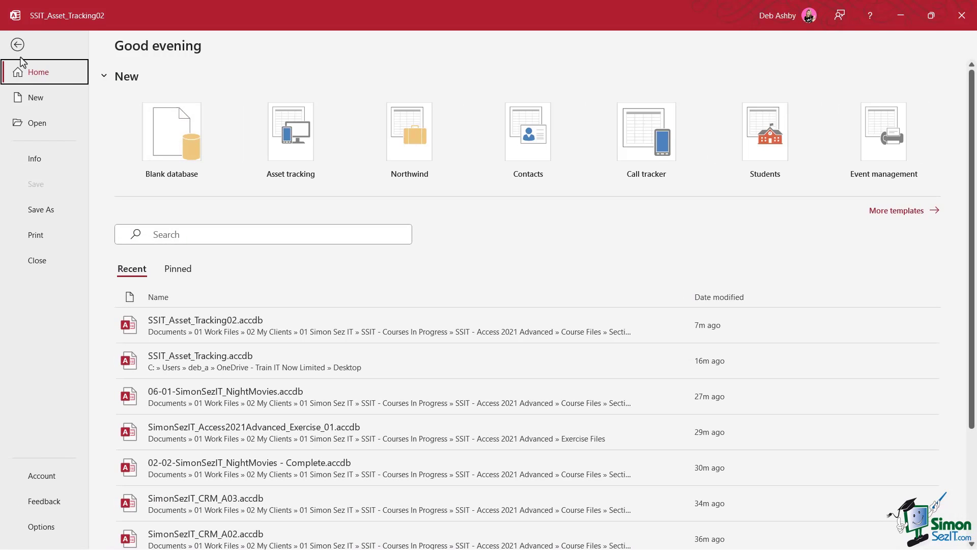
click(42, 210)
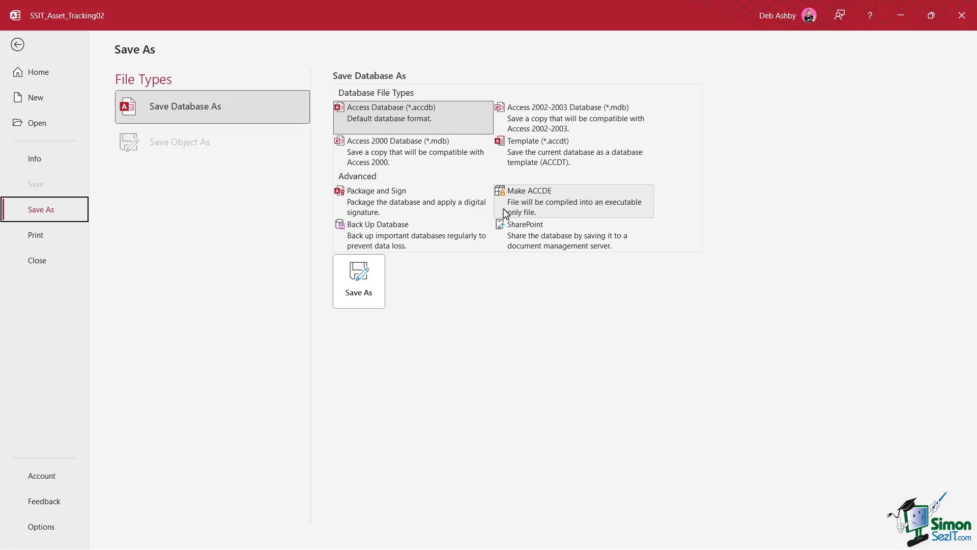
click(589, 209)
click(371, 284)
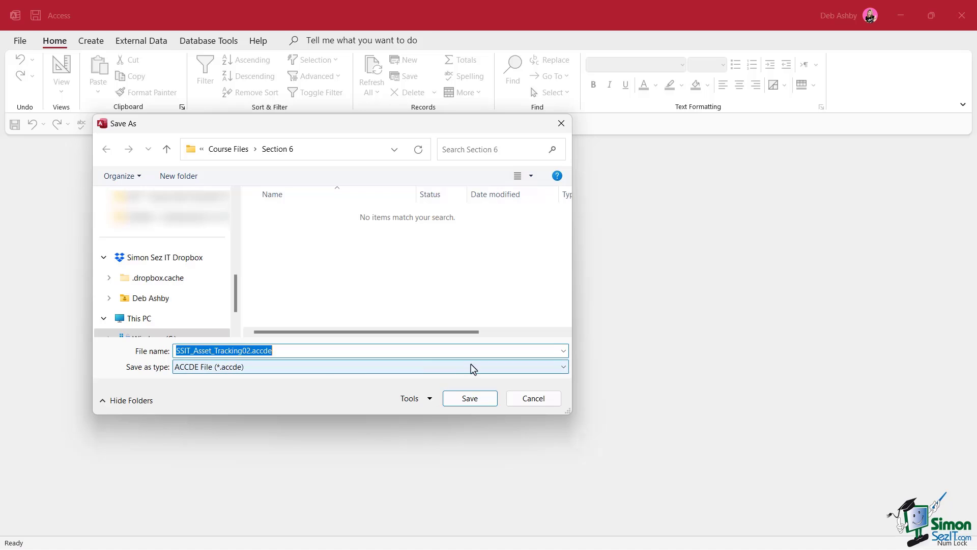
click(469, 400)
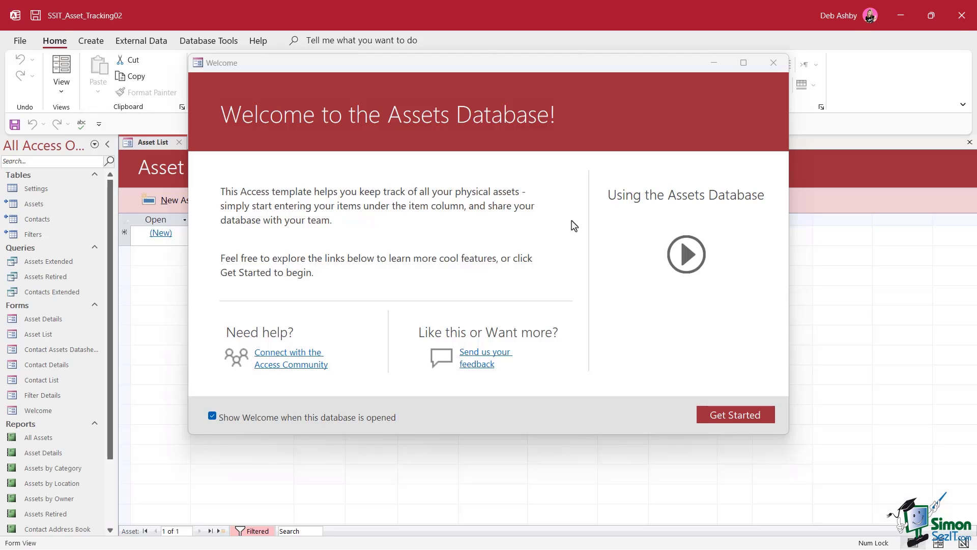
Close the Welcome dialog and open SSIT_Asset_Tracking02.accde from the Section 6 folder in File Explorer.
click(774, 62)
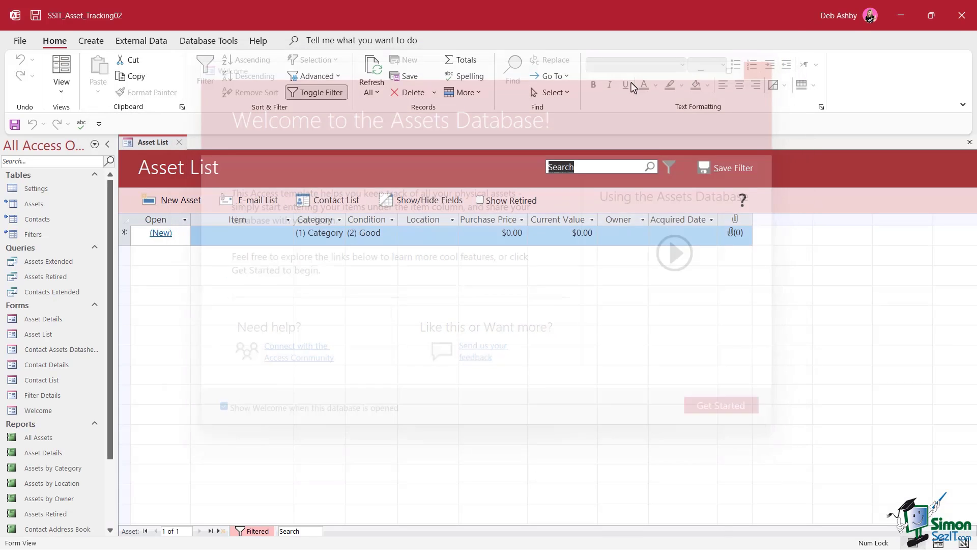
click(20, 41)
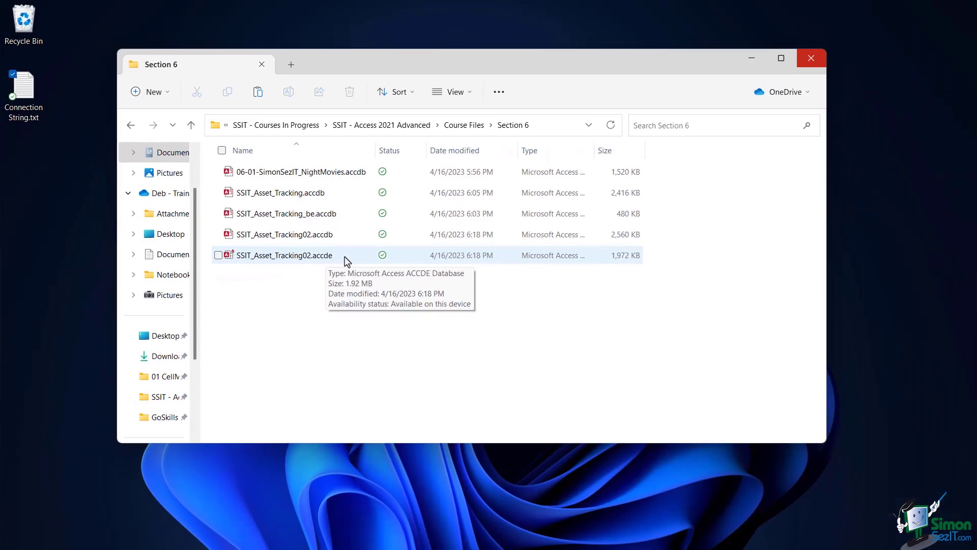
double_click(346, 257)
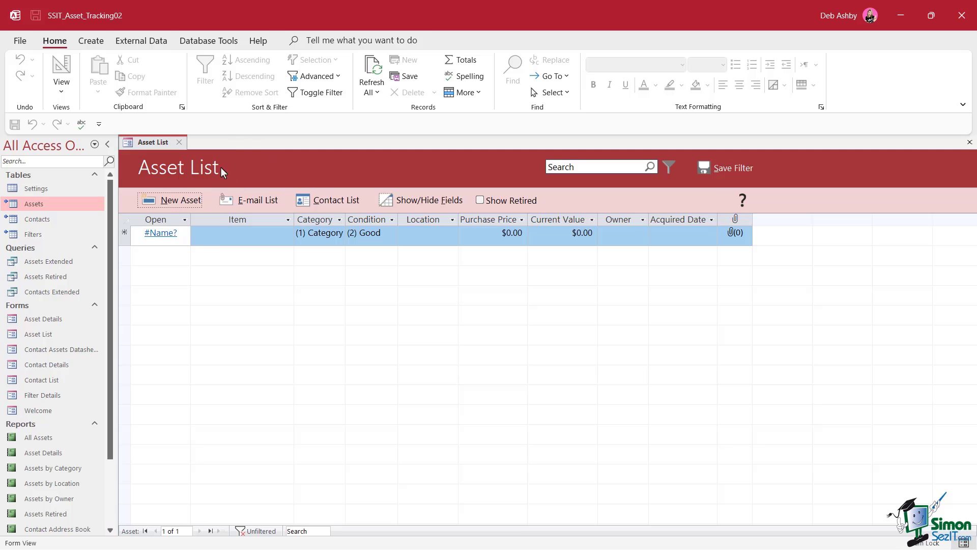
Check which views are available for the Asset List form, then close the form.
right_click(150, 146)
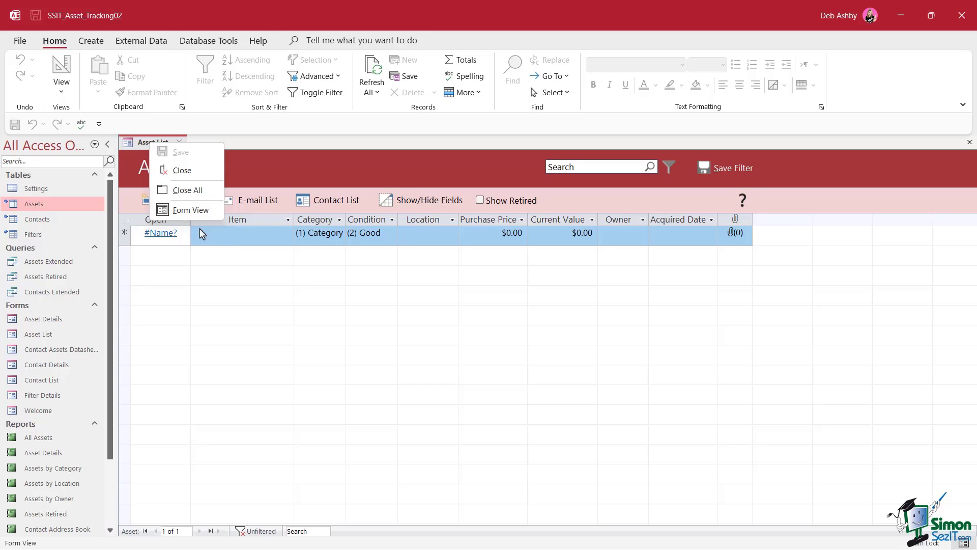
click(299, 140)
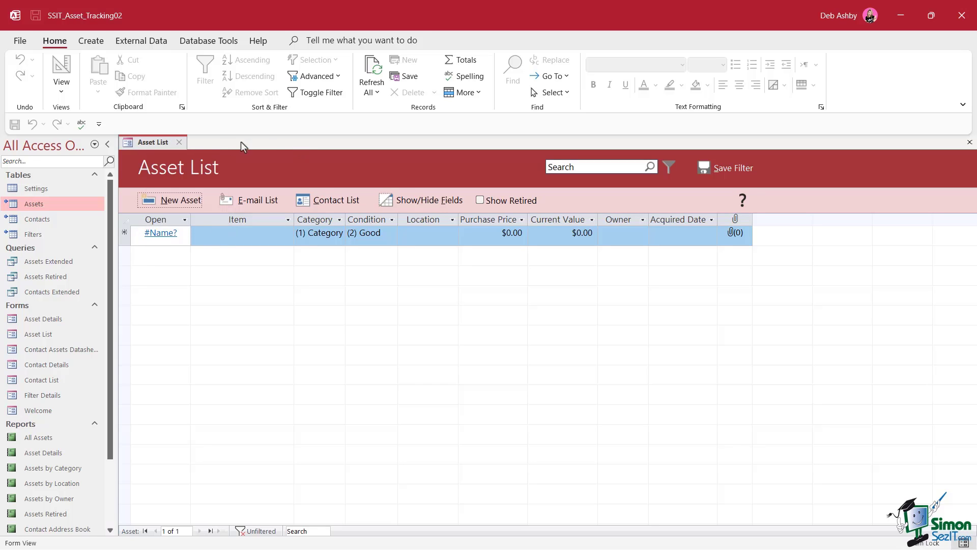
click(179, 143)
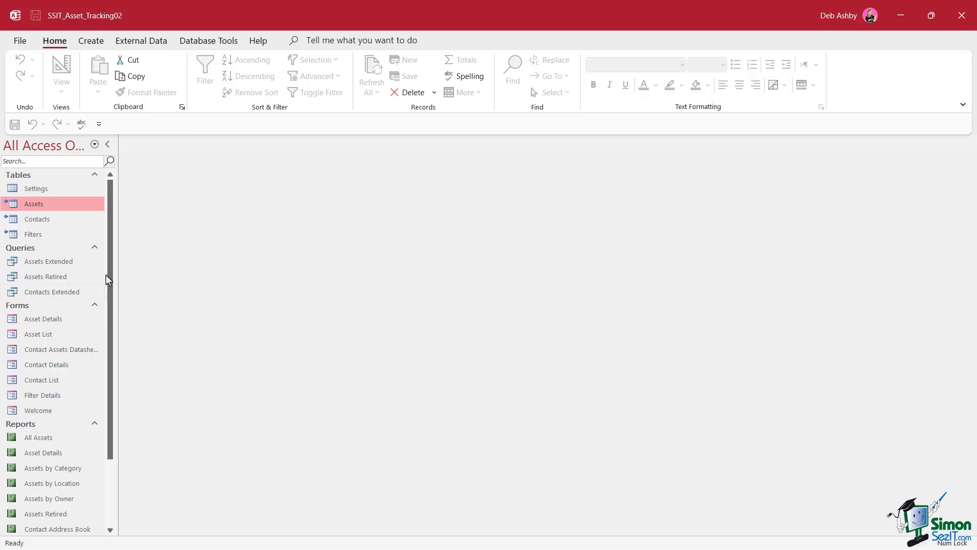
Open the Asset Details report and check which views it offers.
drag(108, 264, 110, 344)
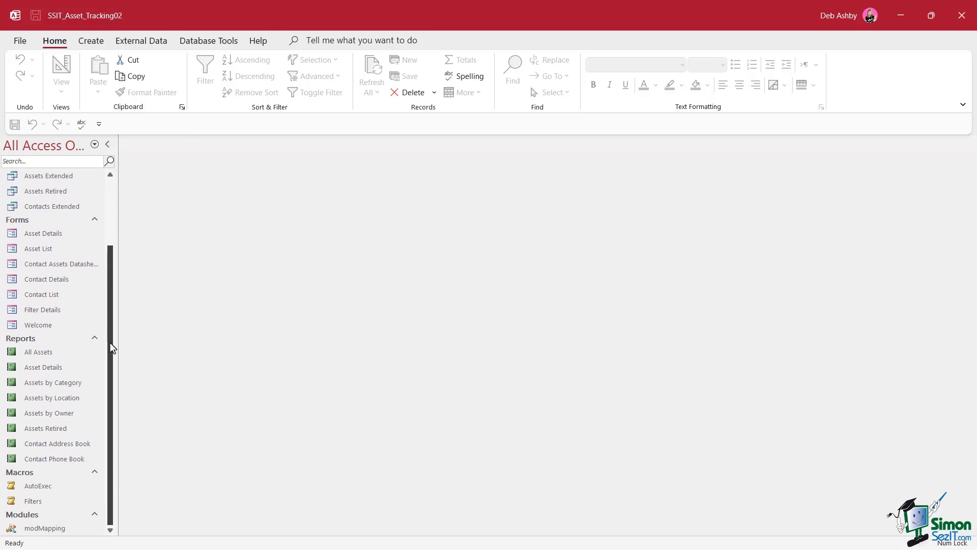
click(40, 369)
double_click(41, 372)
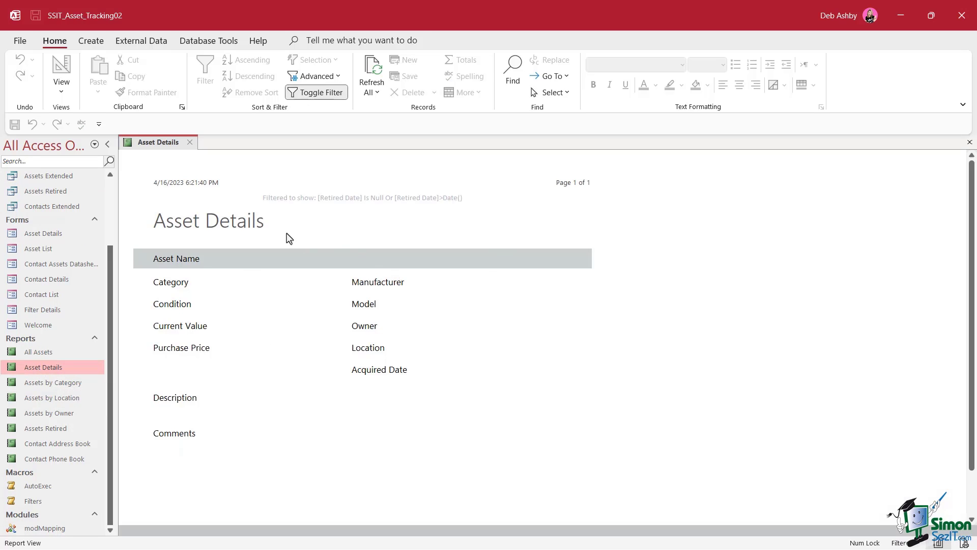
right_click(171, 150)
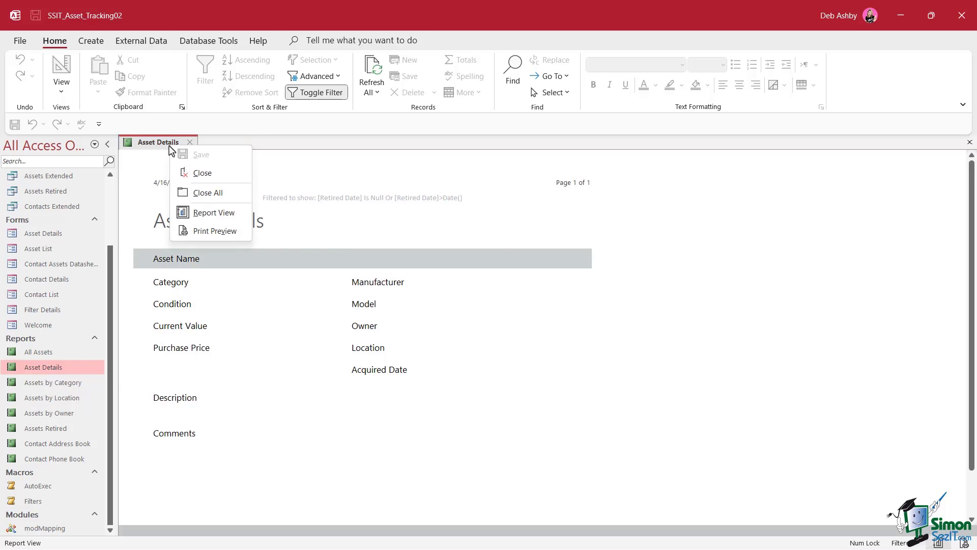
click(345, 148)
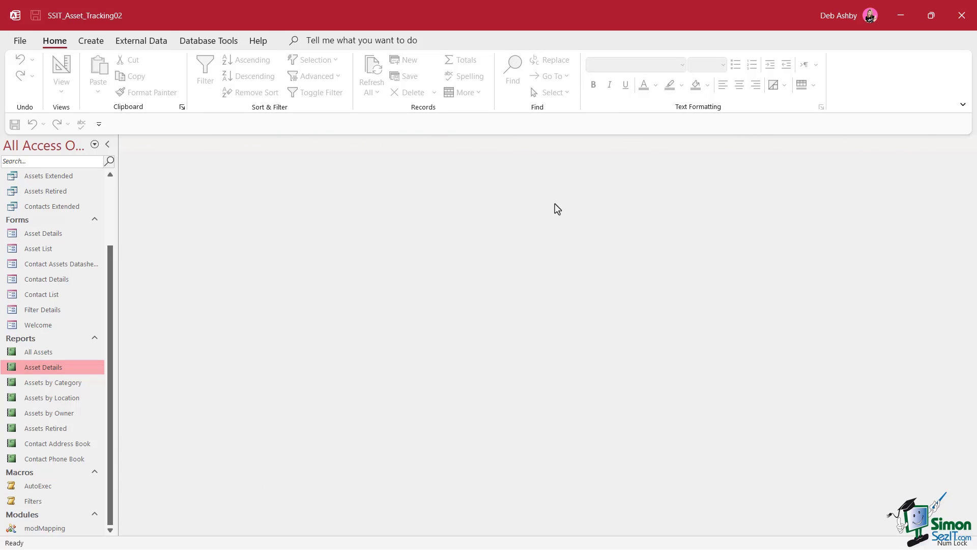
Create a folder named Backend in the Section 6 folder and move SSIT_Asset_Tracking_be.accdb into it.
click(287, 216)
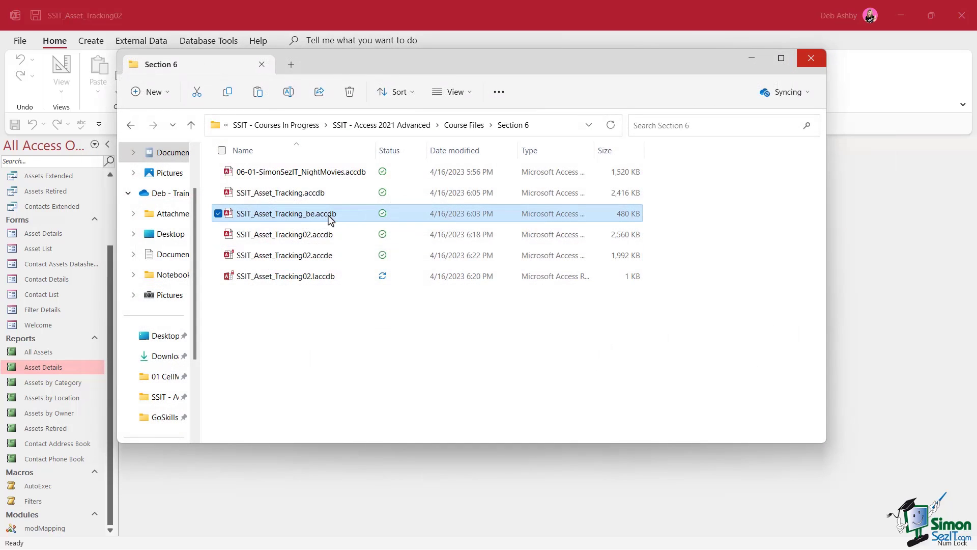
click(156, 92)
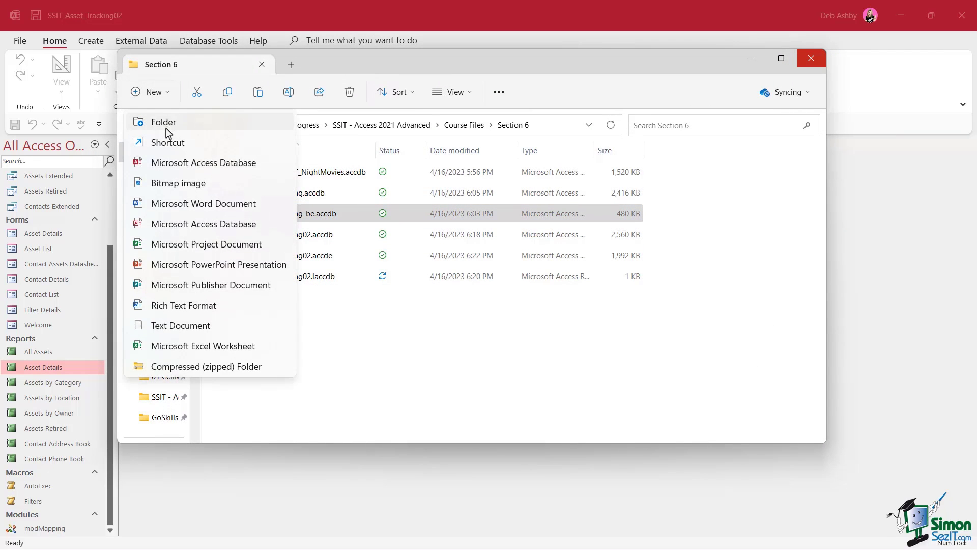
click(166, 124)
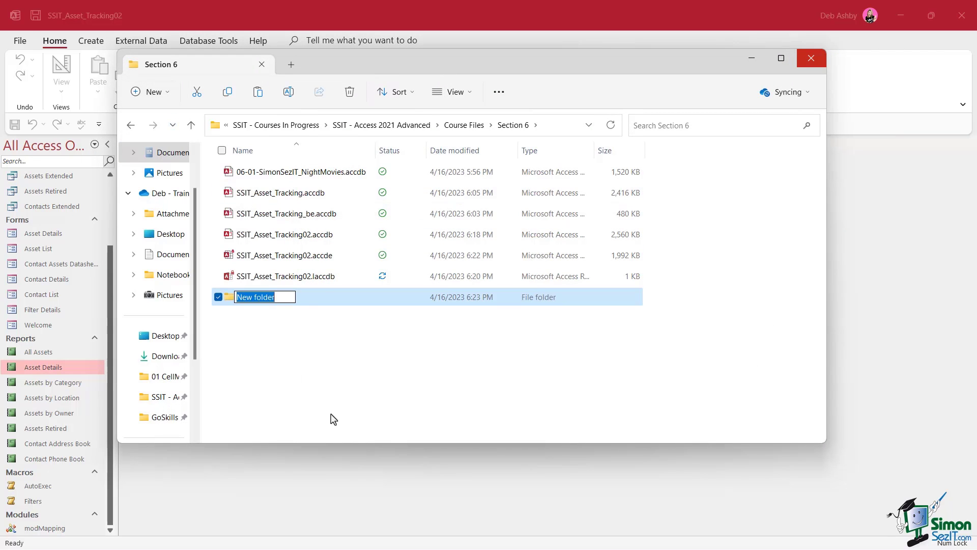
text(Back)
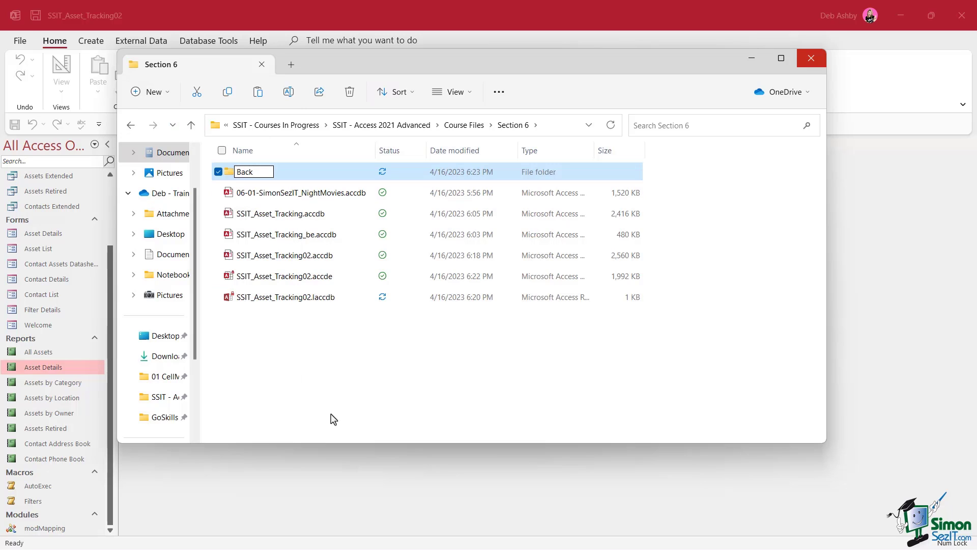
text(end)
key(Return)
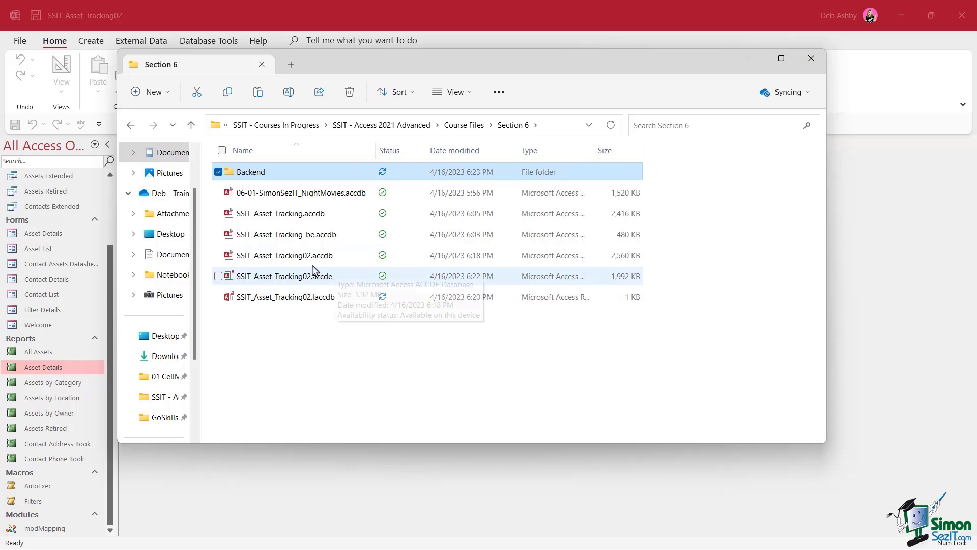
click(306, 237)
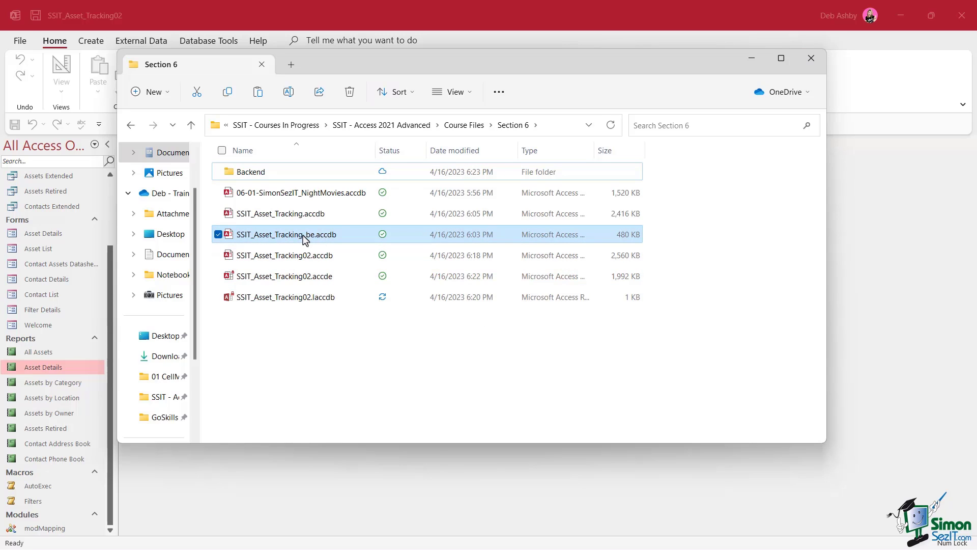
drag(305, 237, 304, 177)
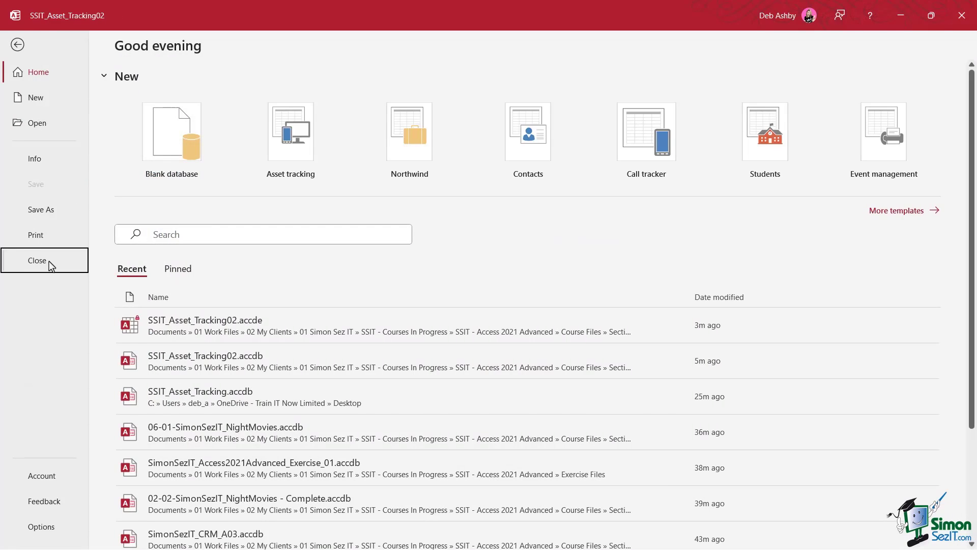
Close the current database and open SSIT_Asset_Tracking02.accdb, dismissing the startup error and the Macro Single Step dialog.
click(52, 266)
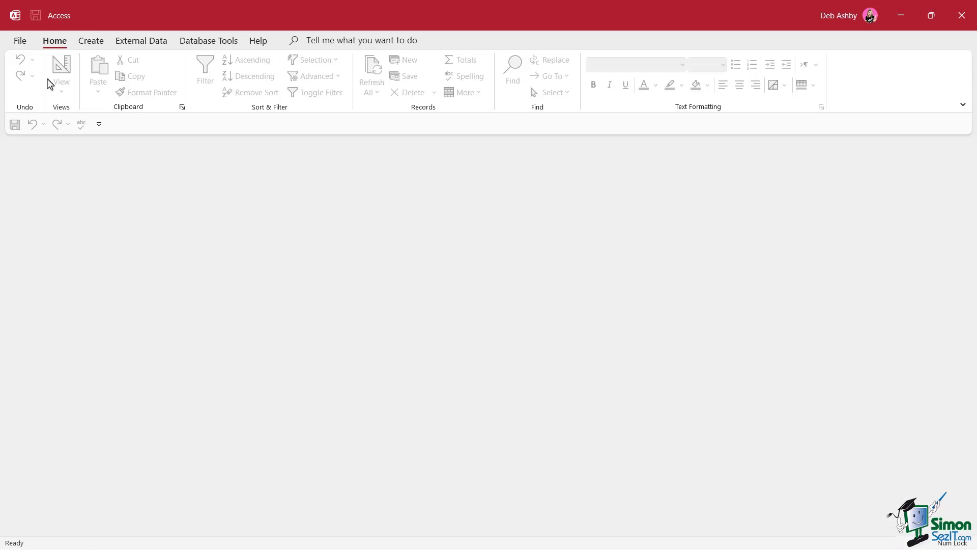
click(20, 41)
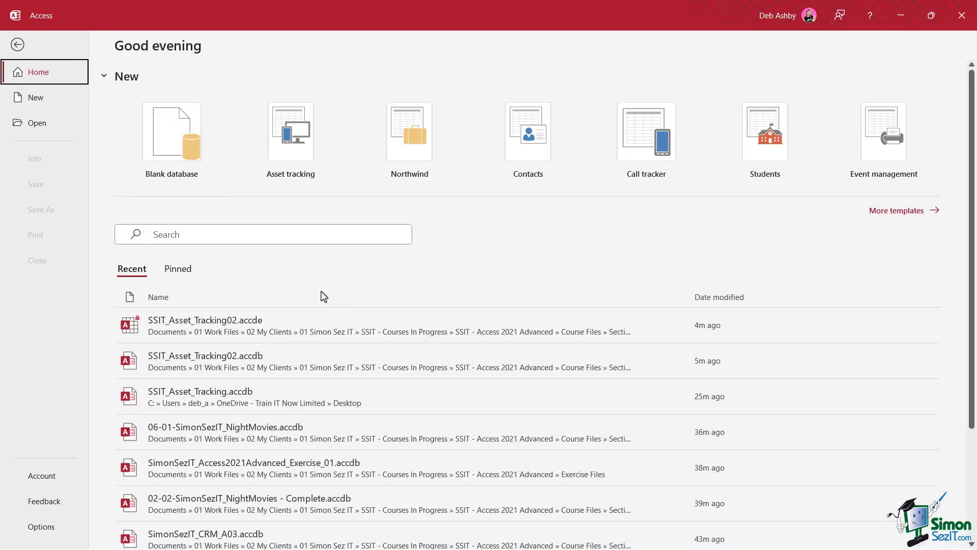
click(269, 367)
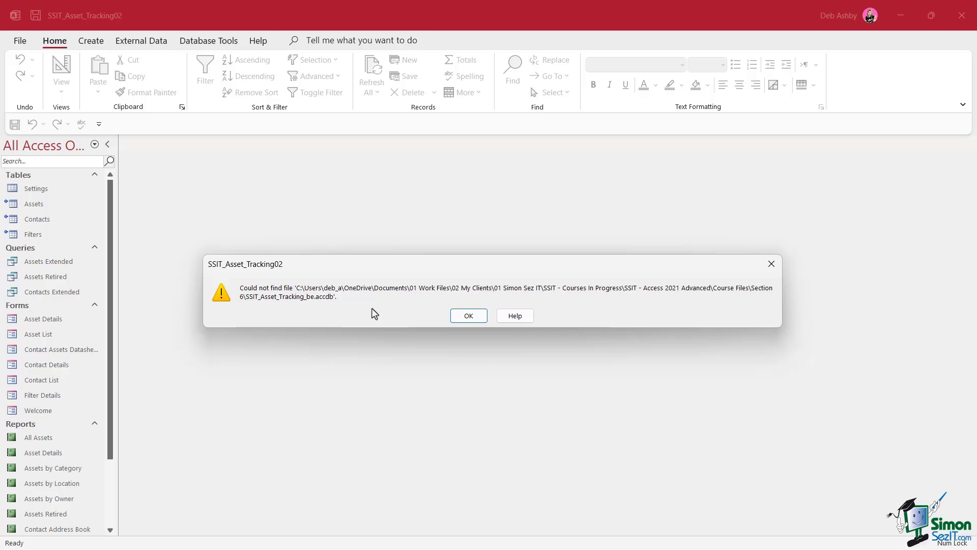
click(472, 317)
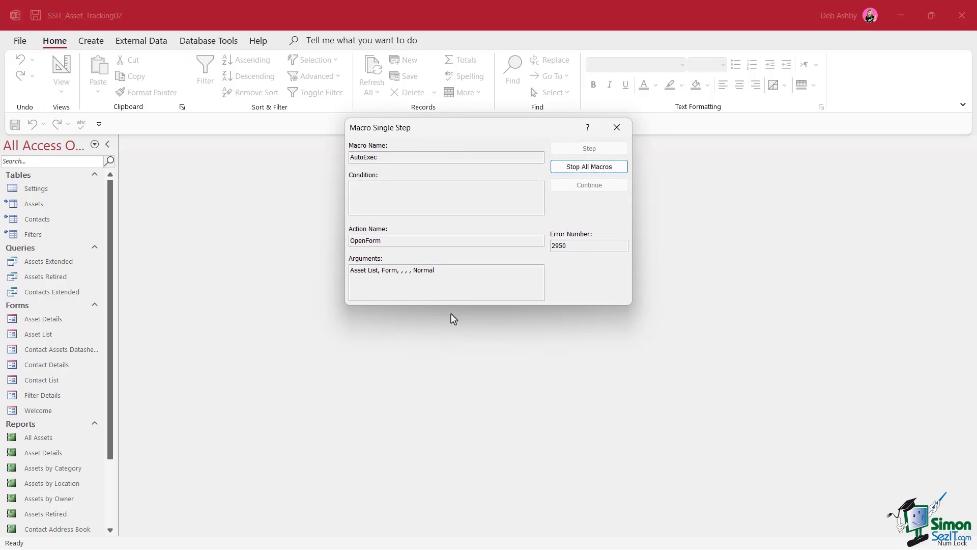
click(618, 128)
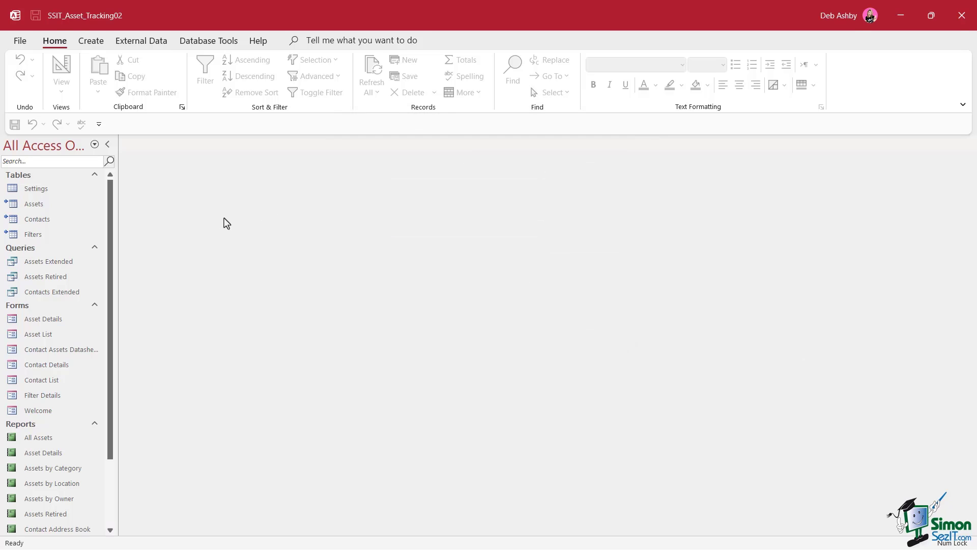
Try to open the Assets, Contacts and Filters linked tables, dismissing each error message.
click(44, 207)
double_click(44, 209)
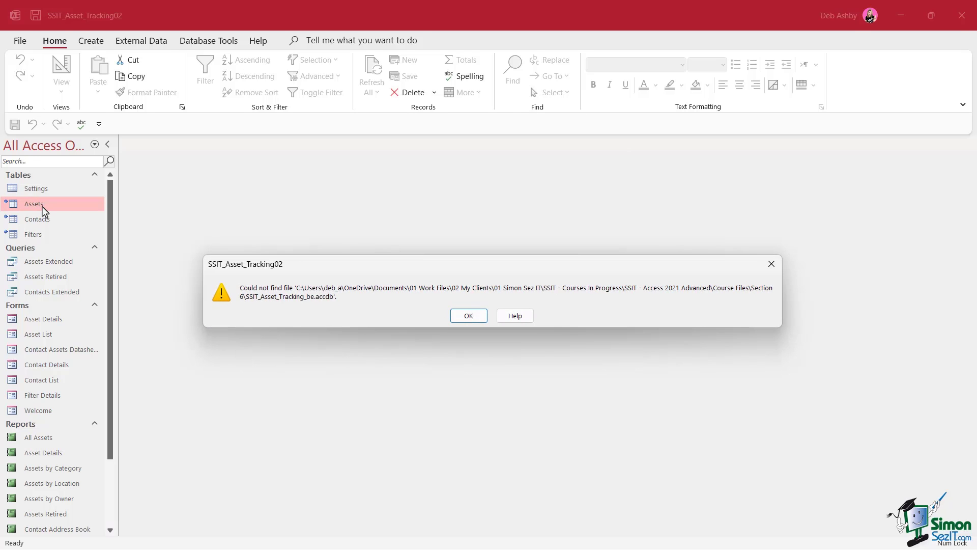
click(481, 319)
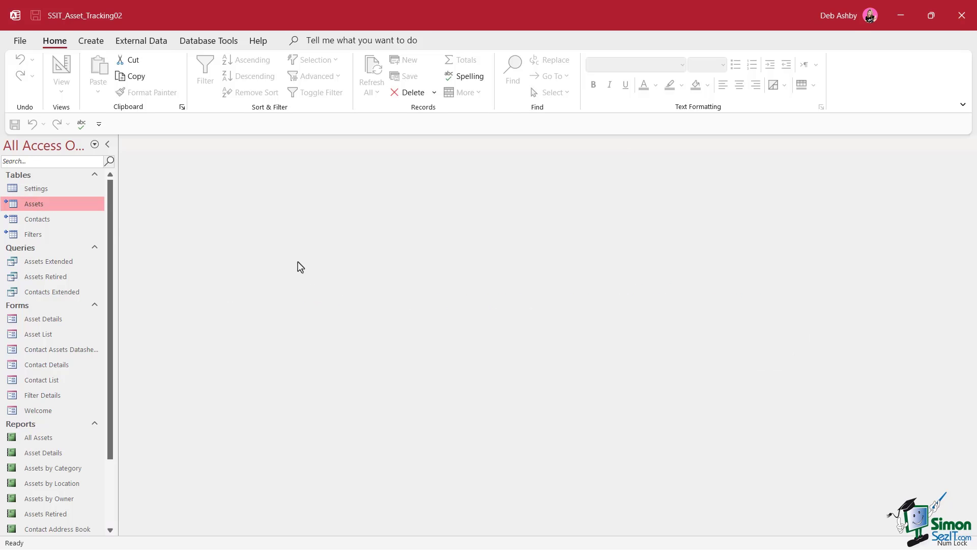
double_click(37, 221)
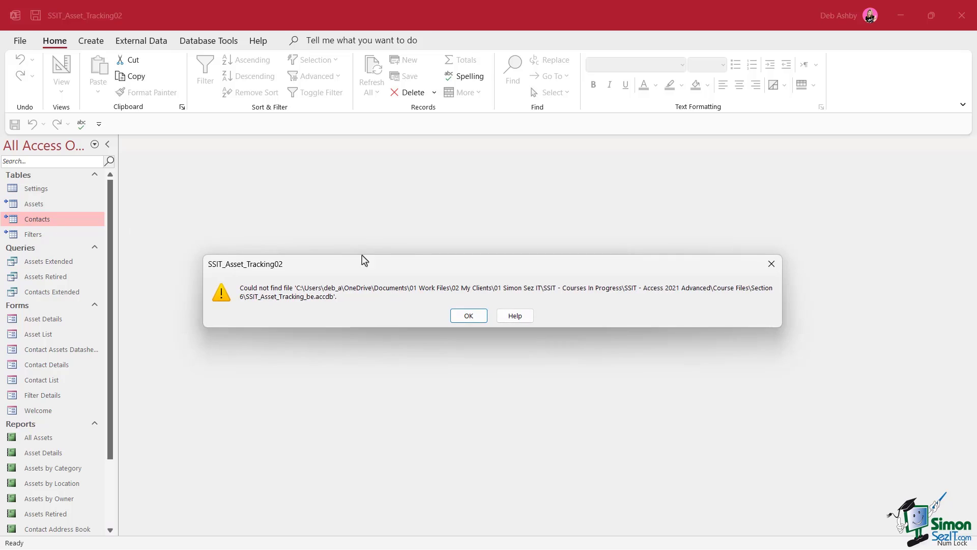
click(470, 319)
double_click(49, 236)
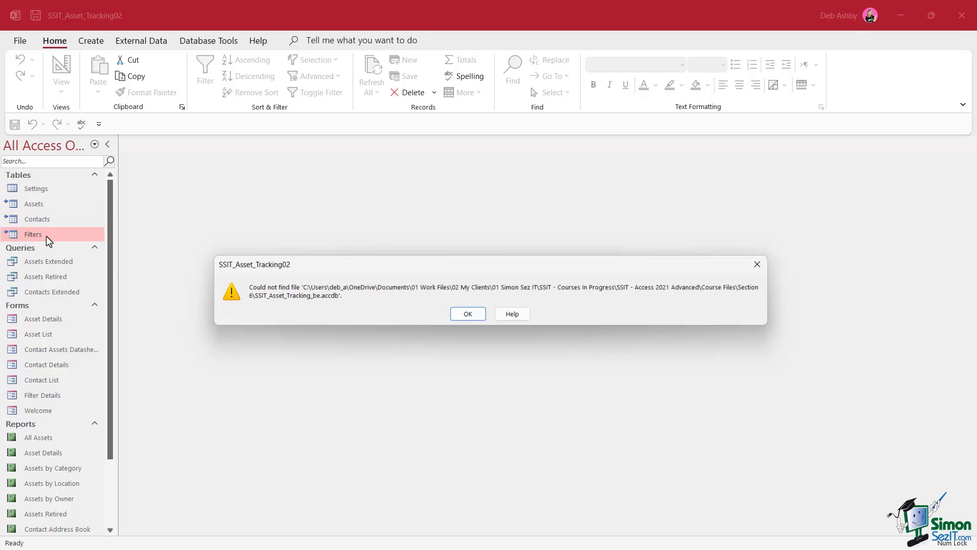
click(471, 318)
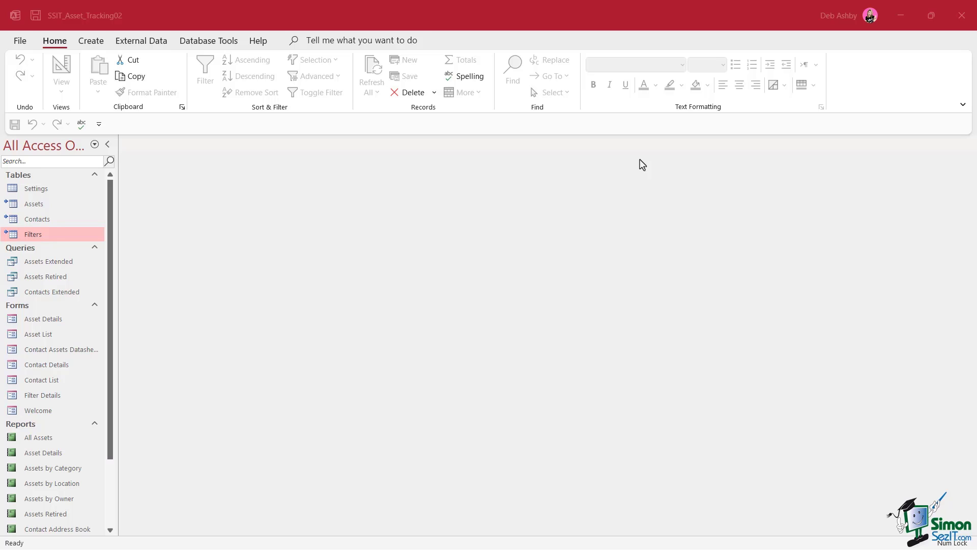
Relink the Access data source in the Linked Table Manager to SSIT_Asset_Tracking_be.accdb in the Backend folder.
click(326, 185)
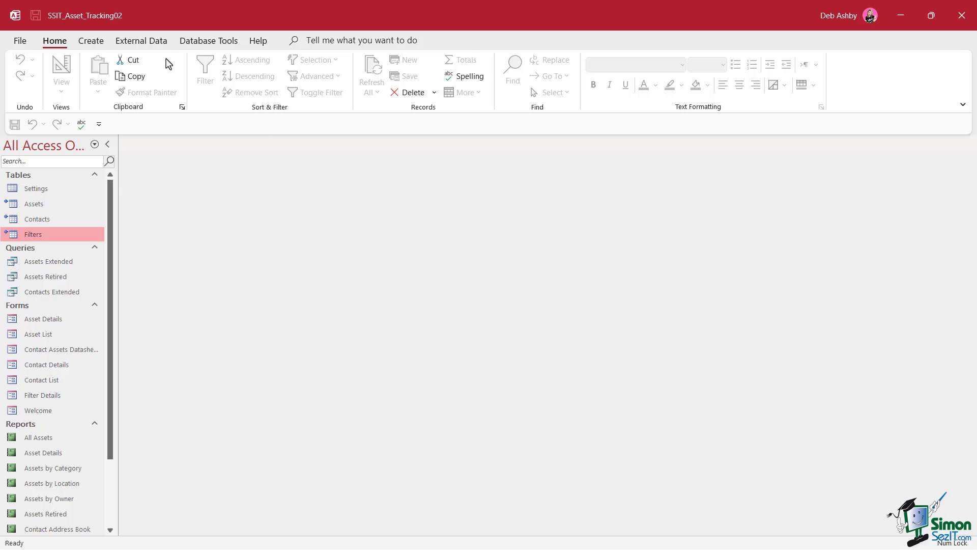
click(145, 41)
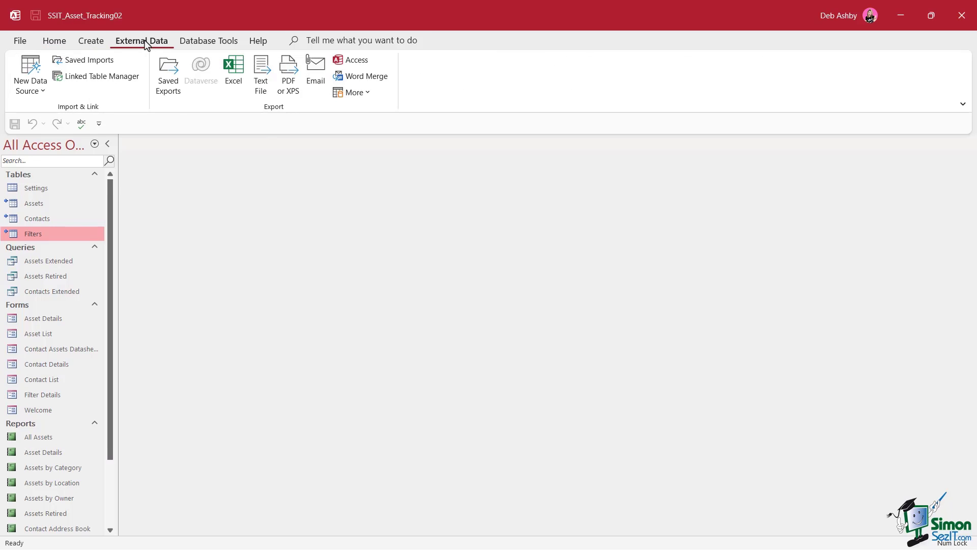
click(120, 80)
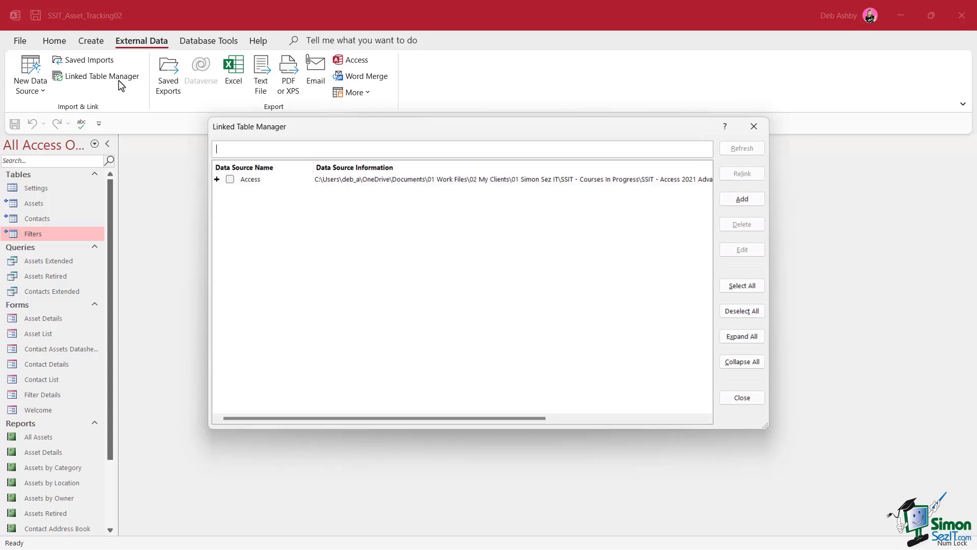
drag(388, 138, 358, 154)
click(549, 438)
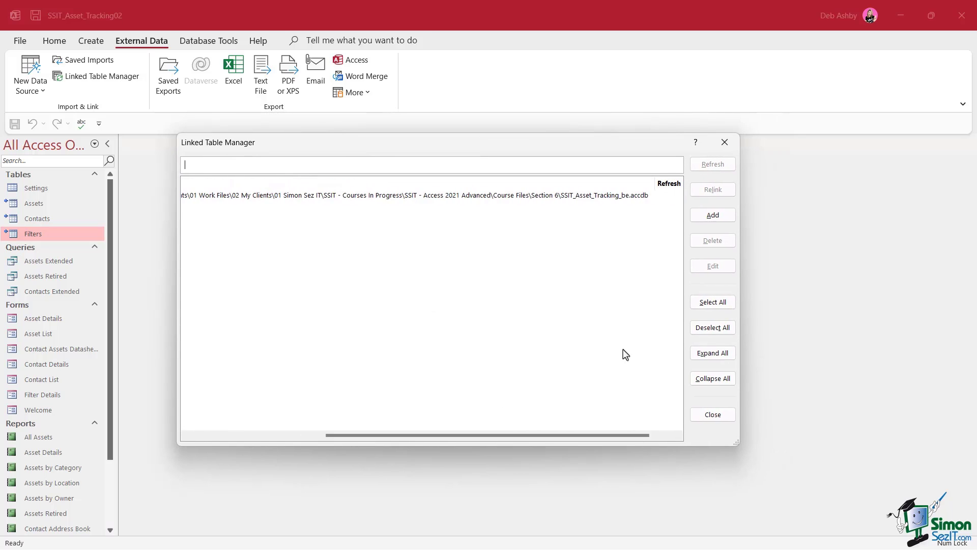
drag(598, 436, 279, 360)
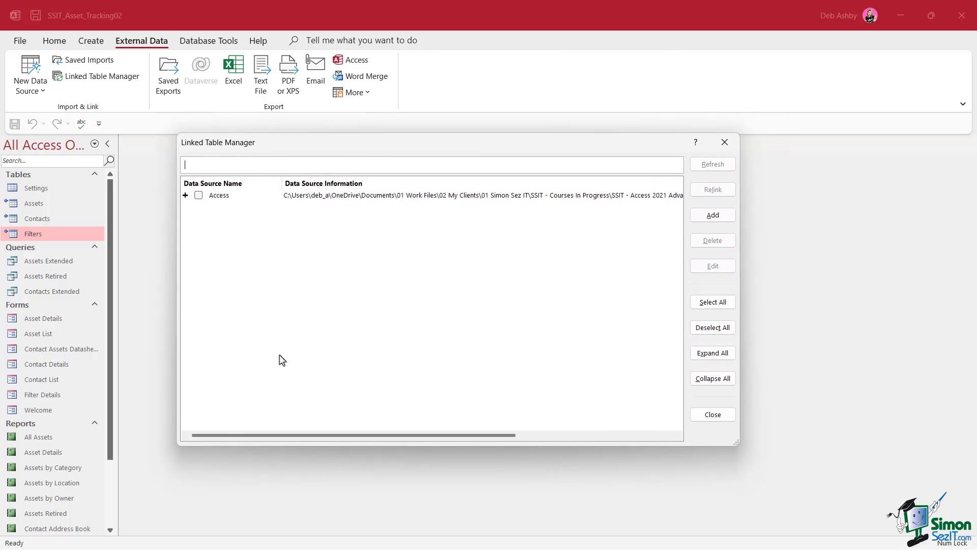
click(198, 195)
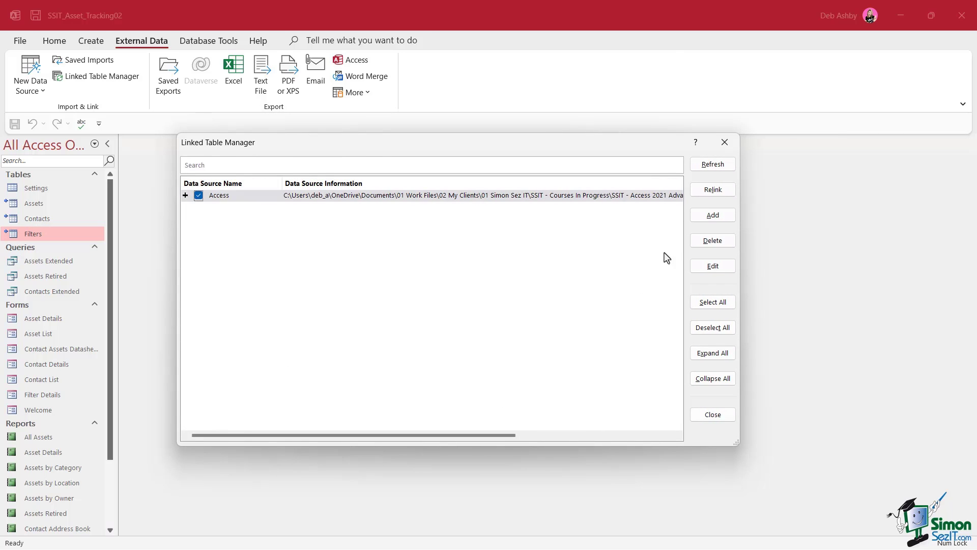
click(707, 197)
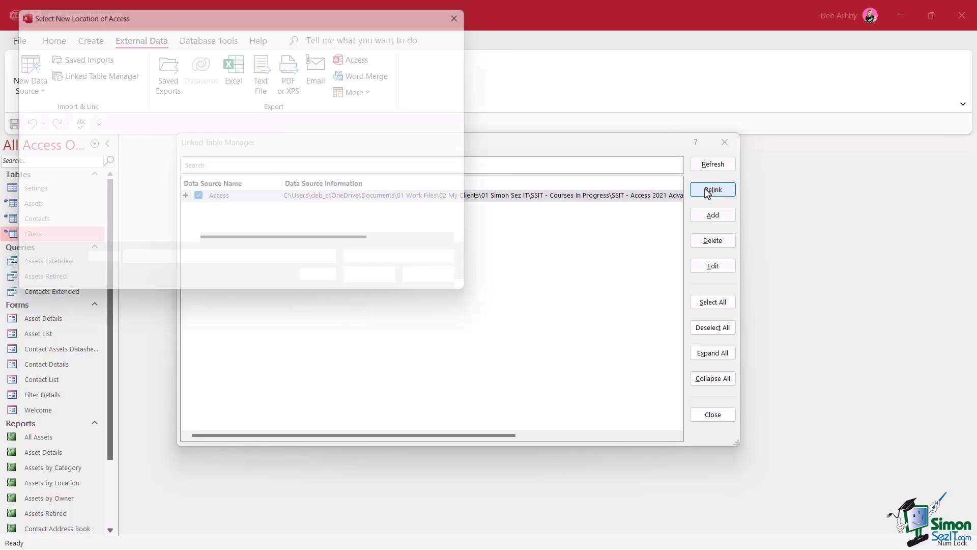
double_click(252, 105)
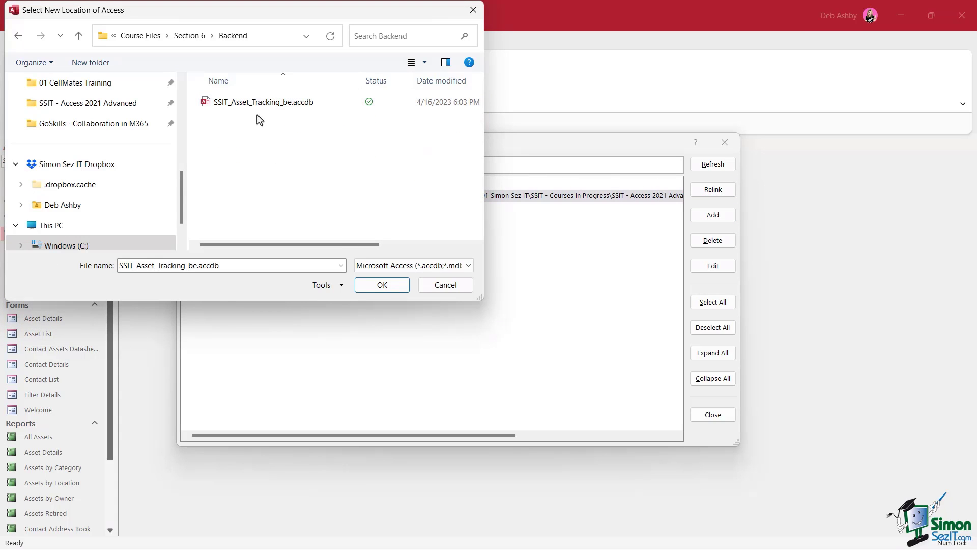
click(241, 108)
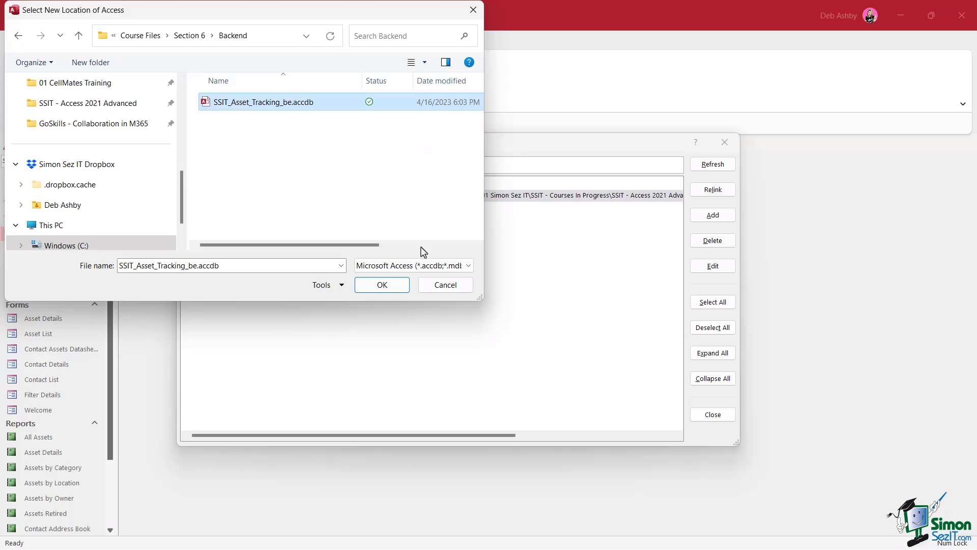
click(398, 289)
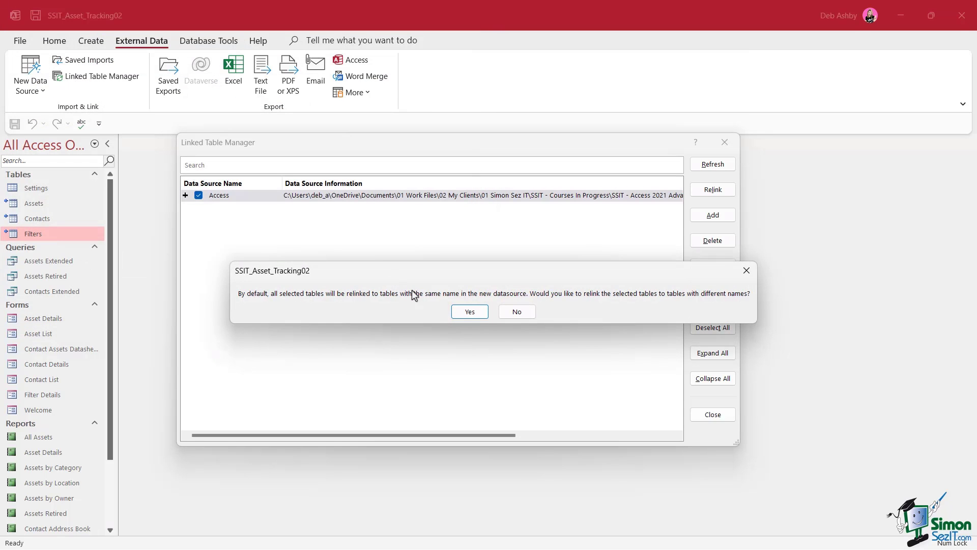
click(472, 312)
key(Return)
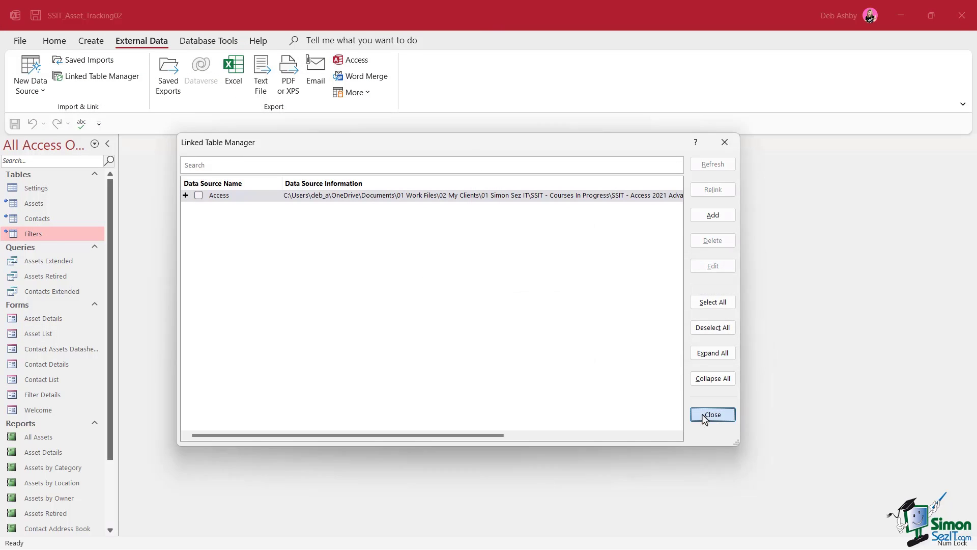
click(712, 414)
Open the Assets and Contacts tables to check the relinked data.
double_click(33, 206)
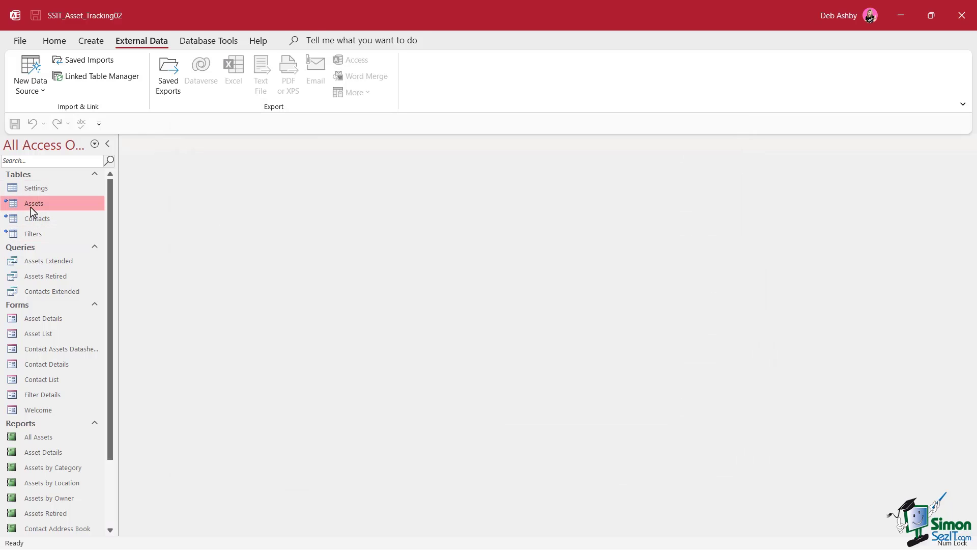
double_click(82, 221)
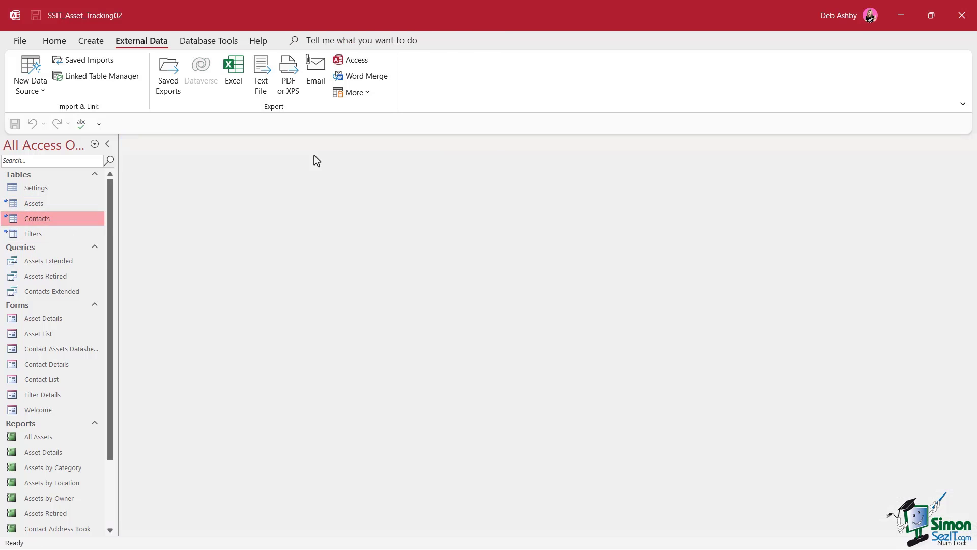
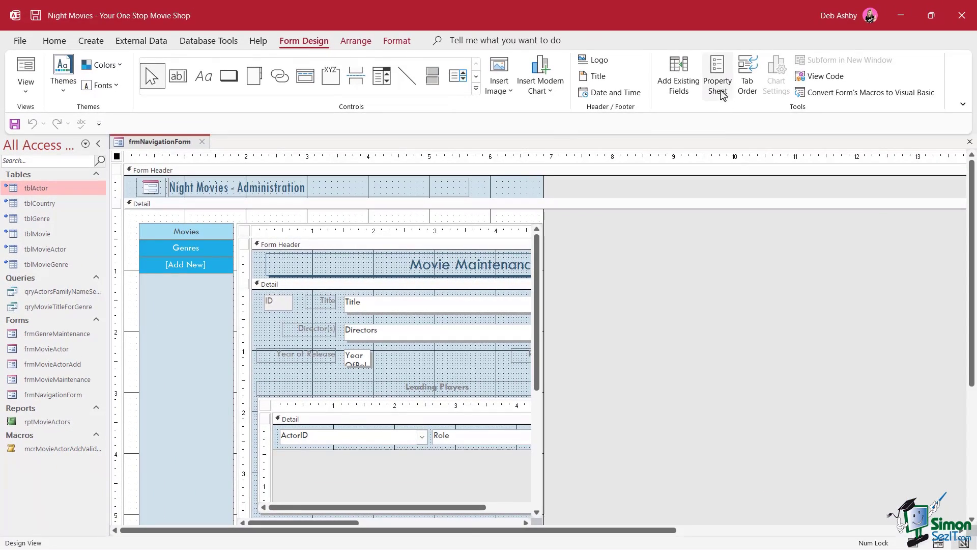
Open the navigation form's properties and set its Record Locks data property to Edited Record.
click(876, 31)
drag(527, 150, 543, 155)
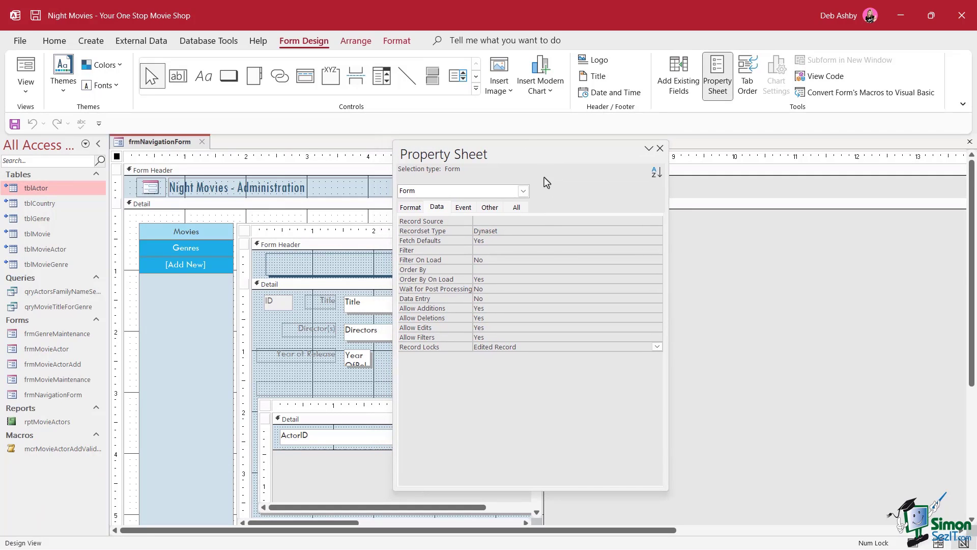
click(437, 208)
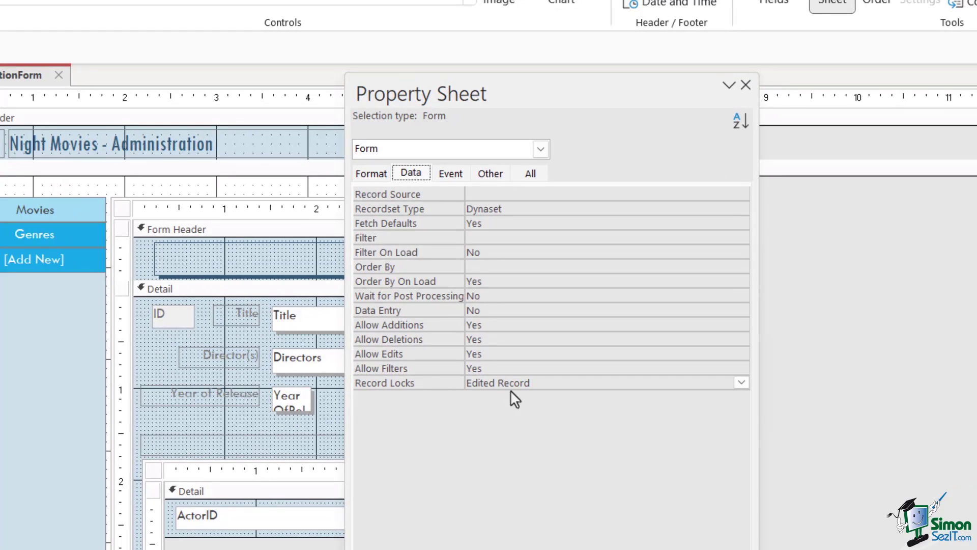
click(742, 382)
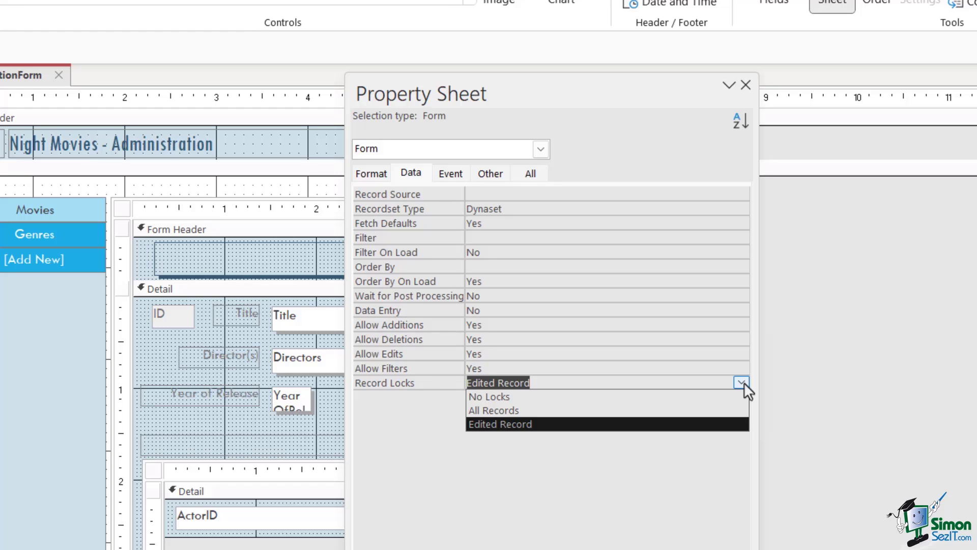
click(630, 501)
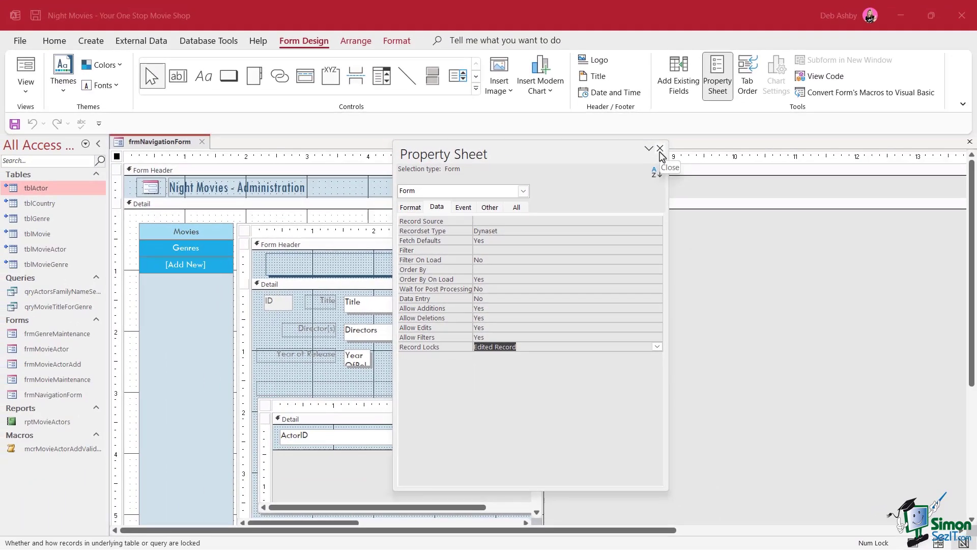
Close the Property Sheet and switch the navigation form to Form View.
click(660, 149)
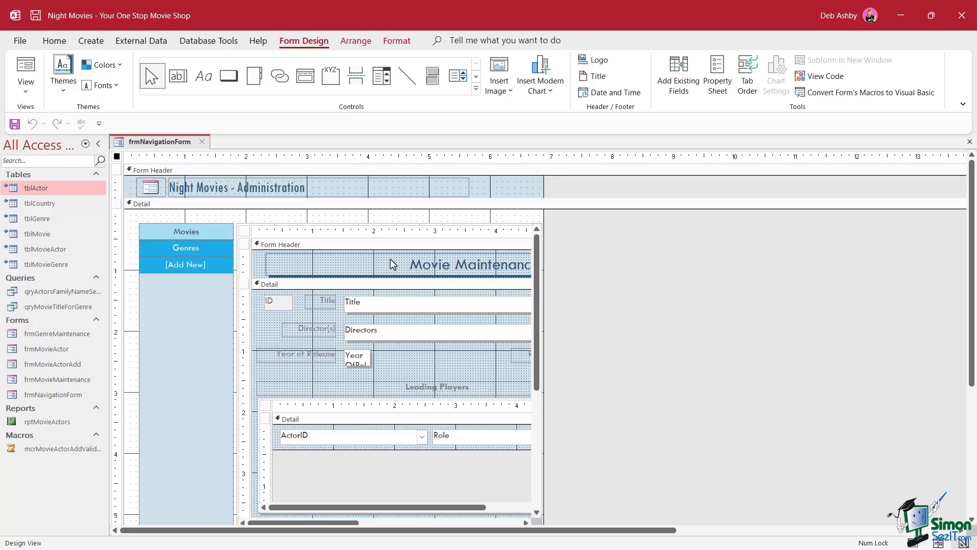
right_click(158, 142)
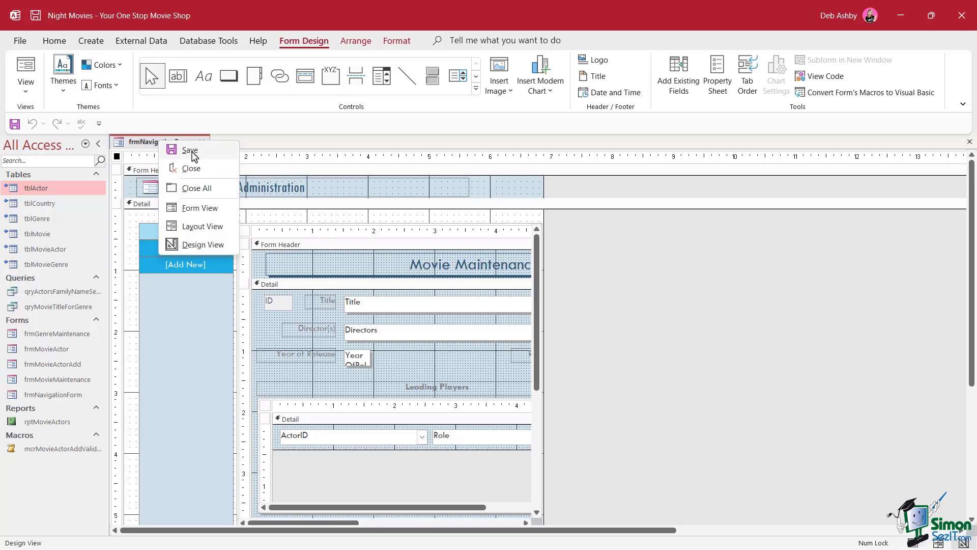
click(200, 207)
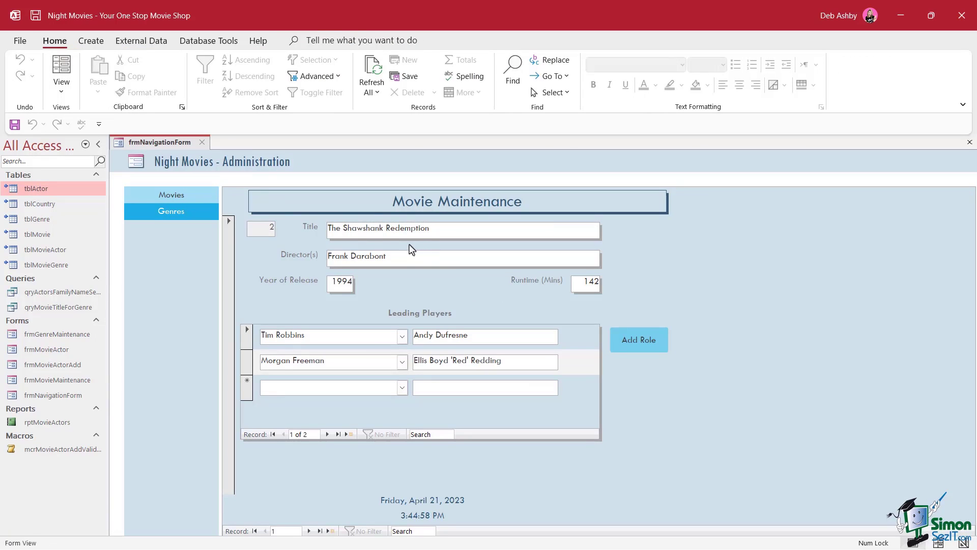